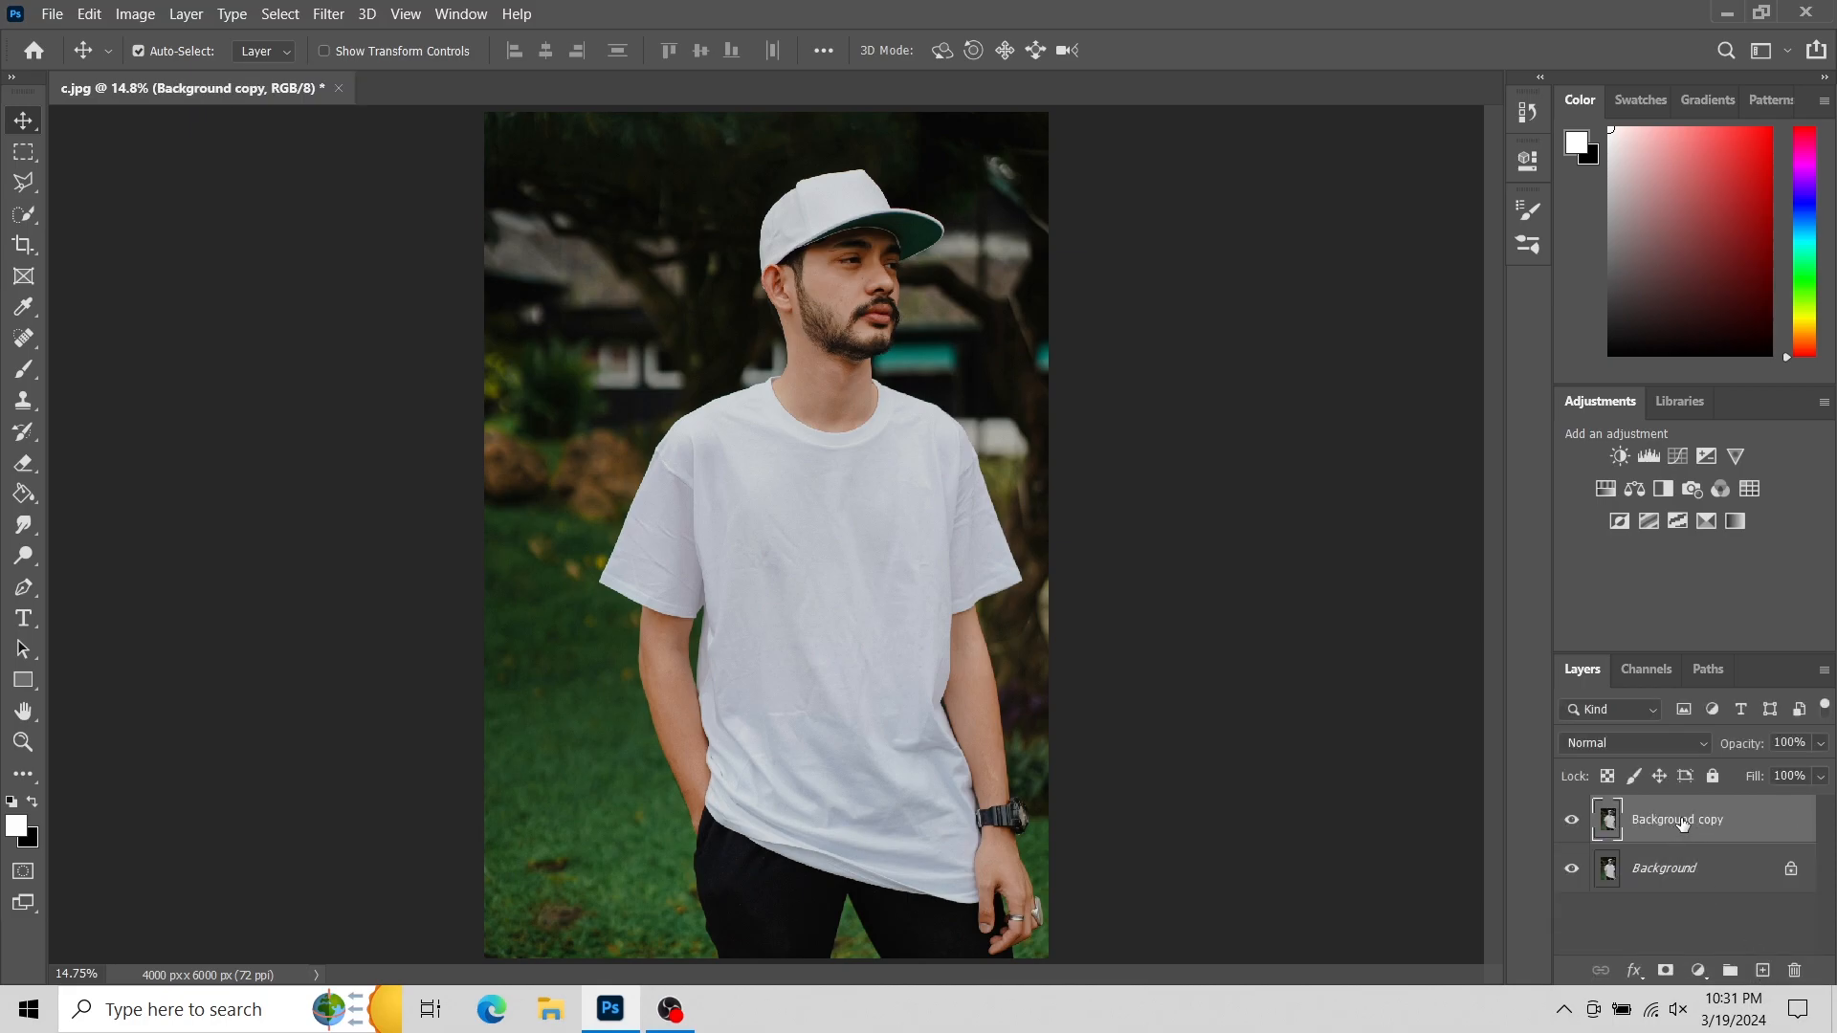
# Select the man's white T-shirt on the Background copy layer with an 80 px Quick Selection brush.
pyautogui.click(29, 216)
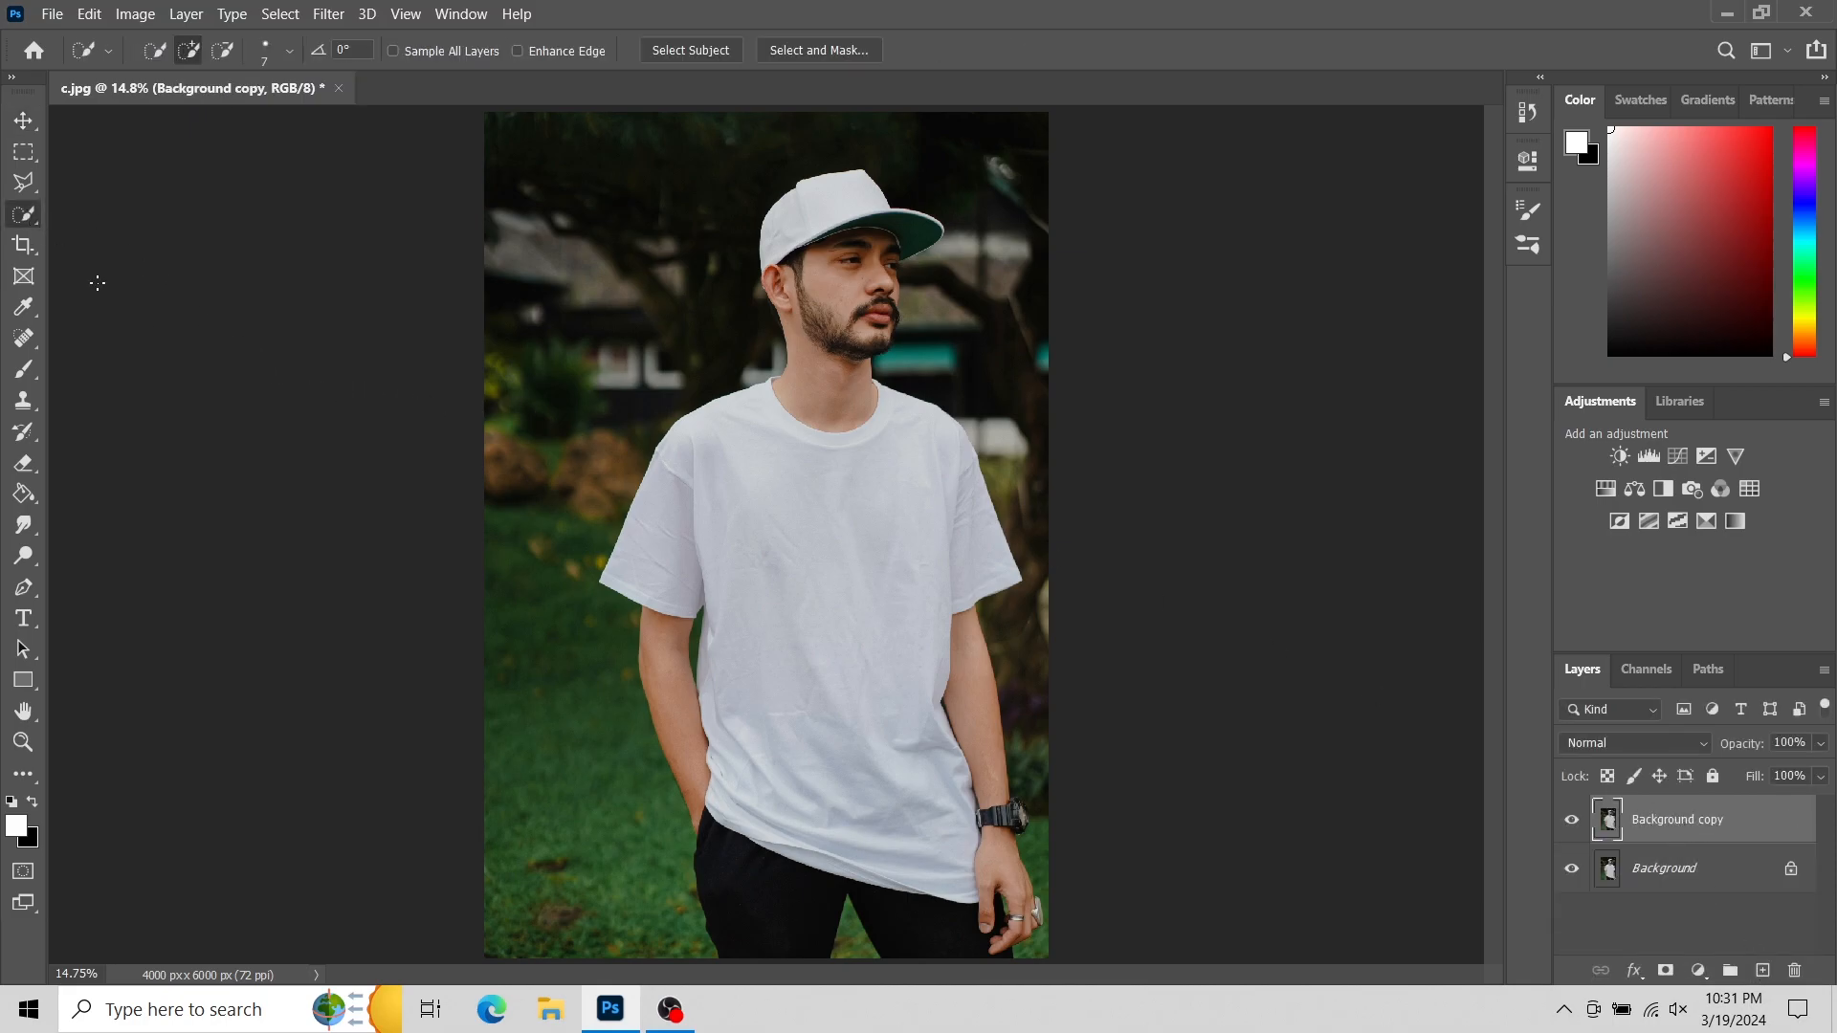
pyautogui.press(']')
pyautogui.press(']')
pyautogui.press(']')
pyautogui.press(']')
pyautogui.press(']')
pyautogui.press(']')
pyautogui.press(']')
pyautogui.press(']')
pyautogui.press(']')
pyautogui.press(']')
pyautogui.press(']')
pyautogui.press(']')
pyautogui.press(']')
pyautogui.press(']')
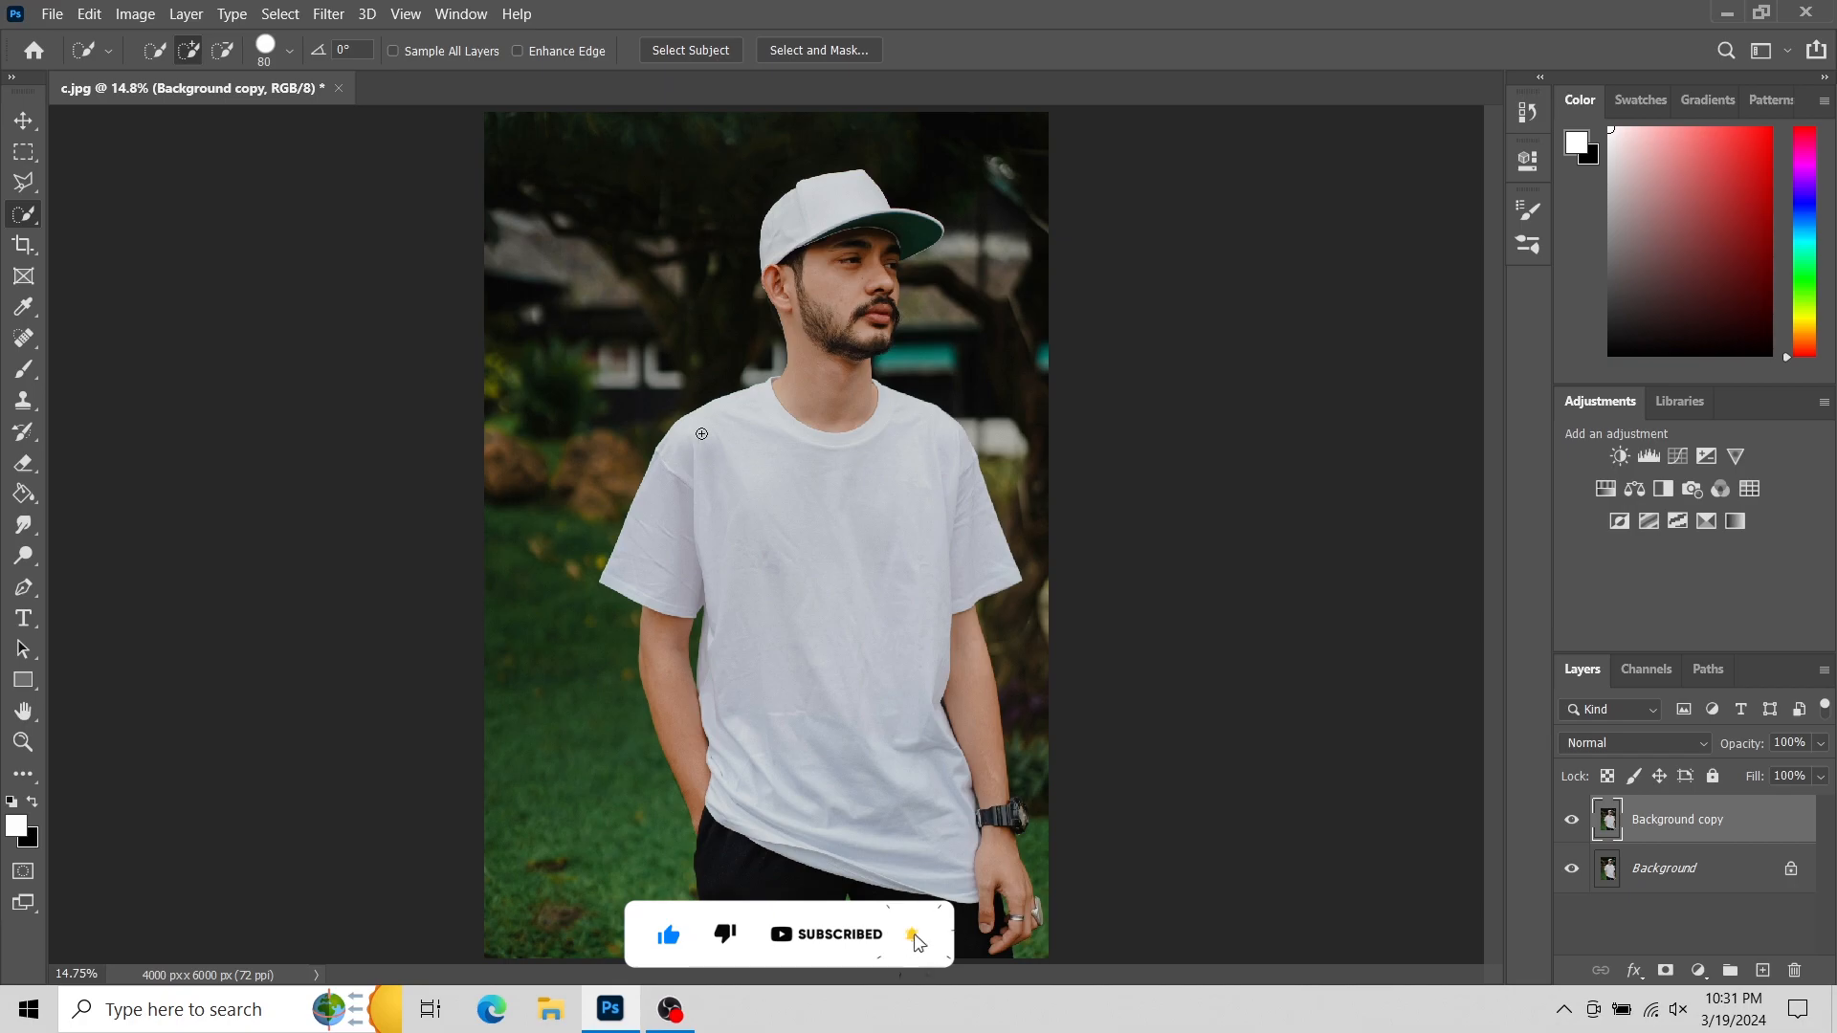
pyautogui.moveTo(703, 432)
pyautogui.mouseDown()
pyautogui.moveTo(765, 412)
pyautogui.moveTo(742, 469)
pyautogui.moveTo(665, 522)
pyautogui.moveTo(722, 547)
pyautogui.moveTo(732, 594)
pyautogui.mouseUp()
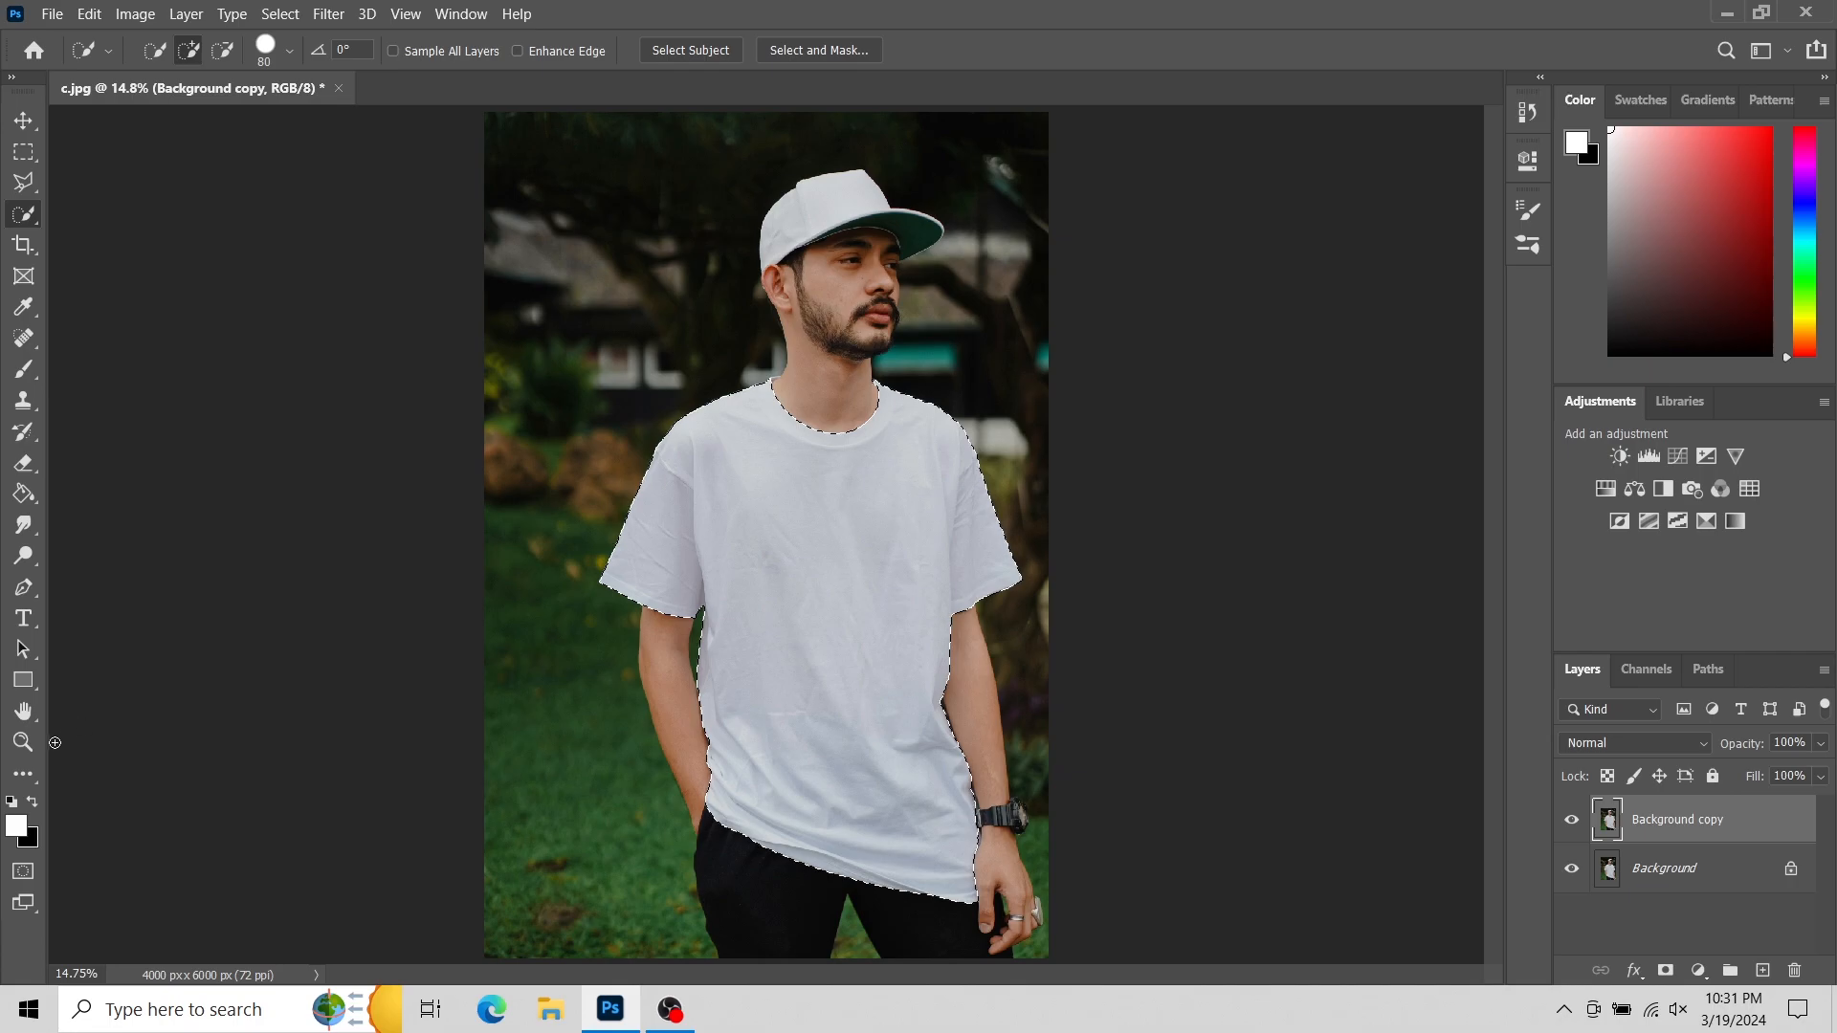
# Add the missed inner collar edge beside the neck to the shirt selection with a 9 px Quick Selection brush.
pyautogui.click(23, 741)
pyautogui.moveTo(786, 373); pyautogui.dragTo(786, 372)
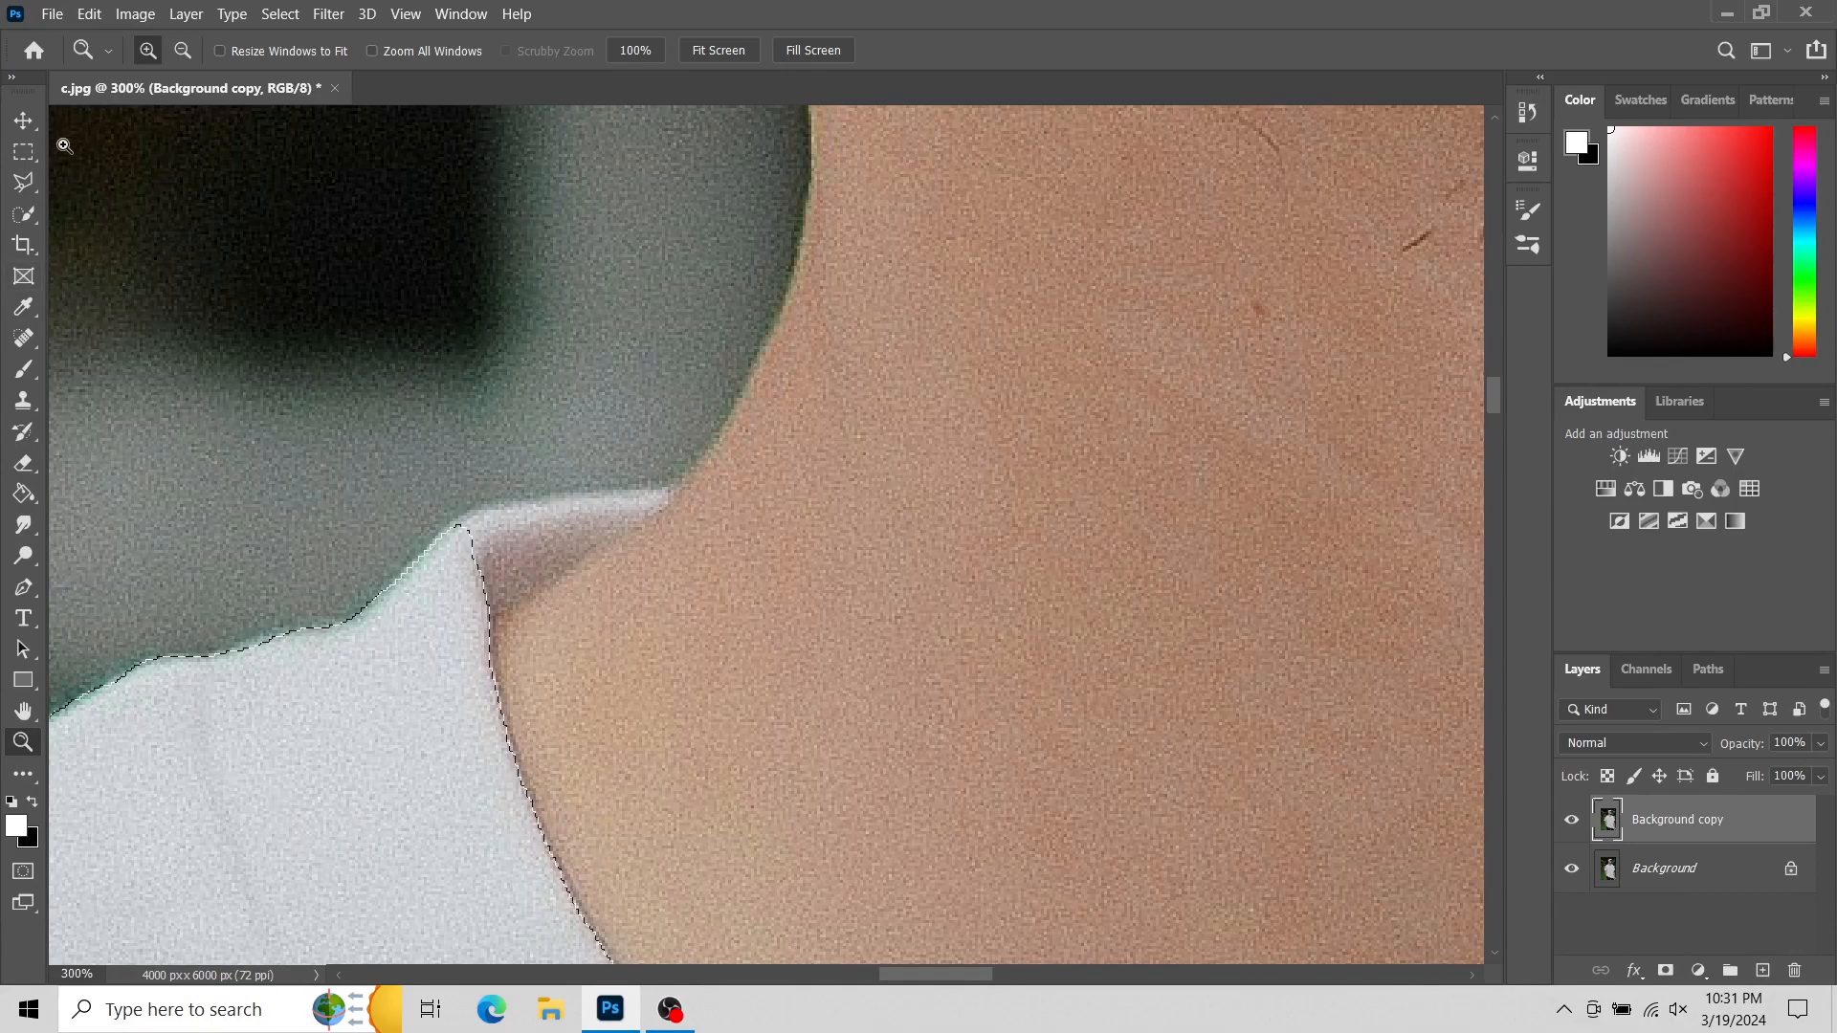
pyautogui.click(23, 214)
pyautogui.press('[')
pyautogui.press('[')
pyautogui.press('[')
pyautogui.press('[')
pyautogui.press('[')
pyautogui.press('[')
pyautogui.press('[')
pyautogui.press('[')
pyautogui.press('[')
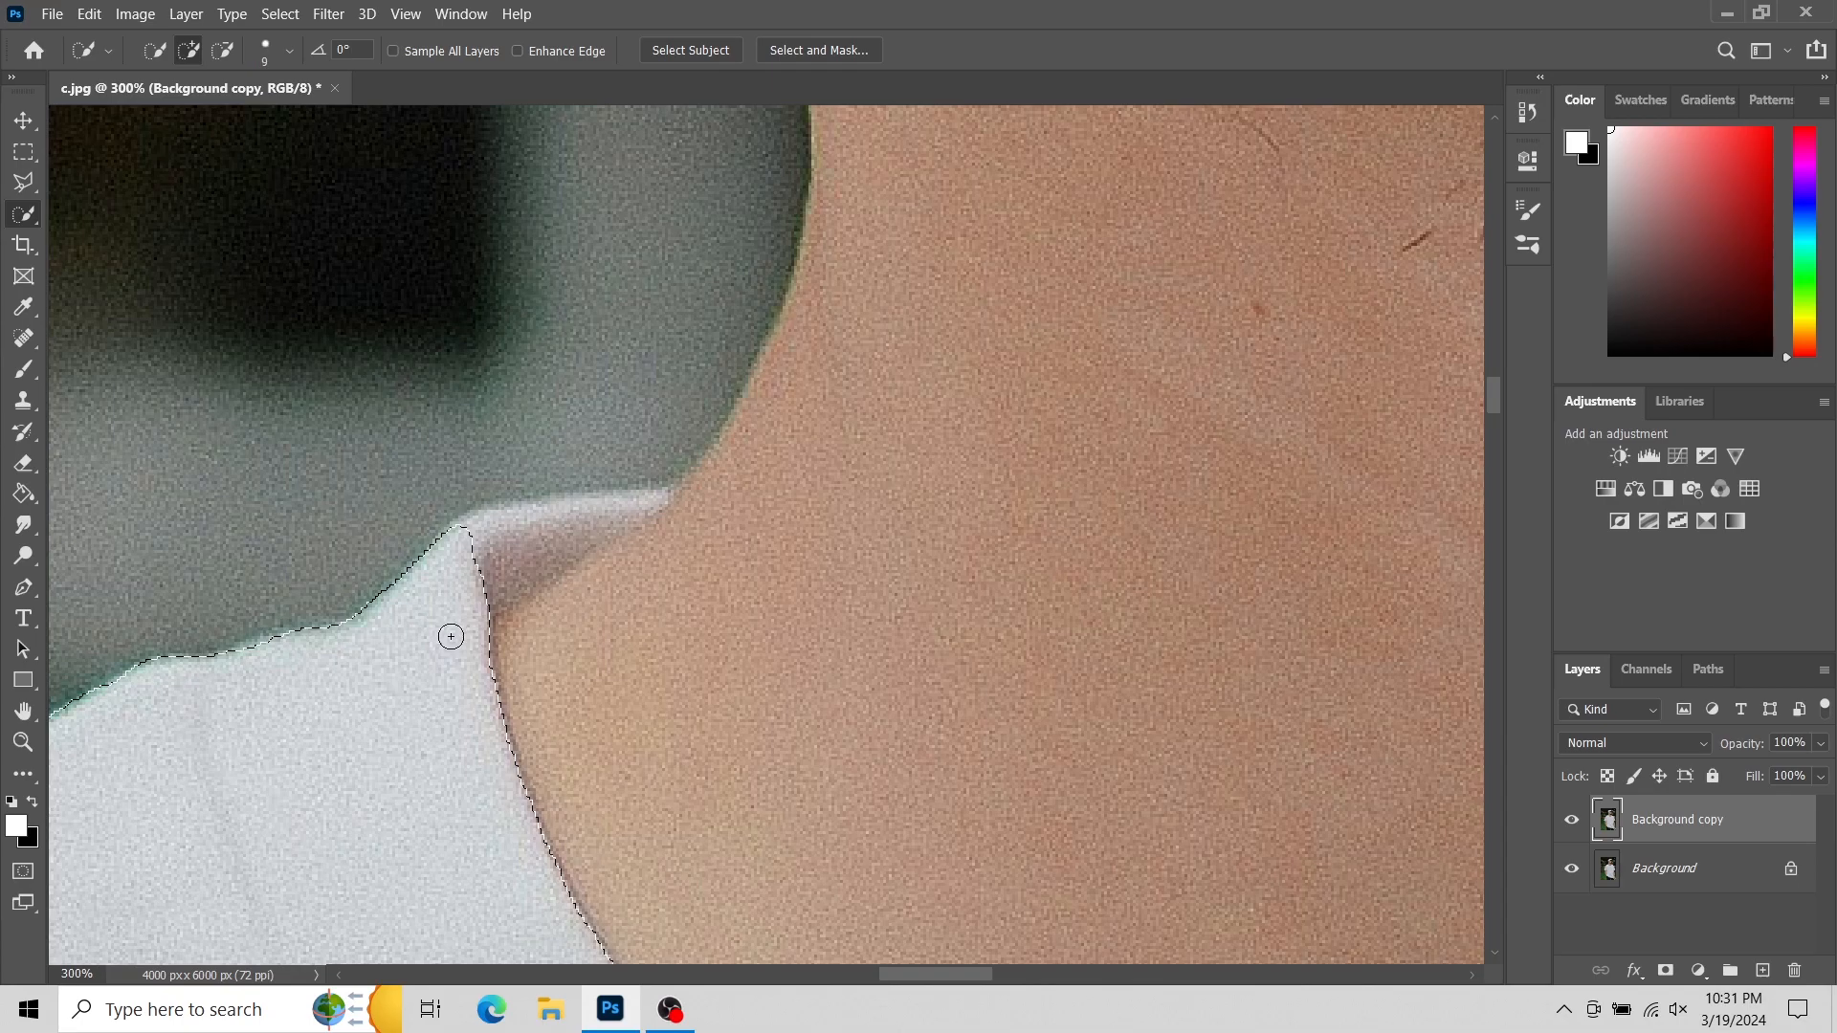
pyautogui.moveTo(495, 484)
pyautogui.mouseDown()
pyautogui.moveTo(504, 546)
pyautogui.moveTo(667, 492)
pyautogui.moveTo(502, 581)
pyautogui.mouseUp()
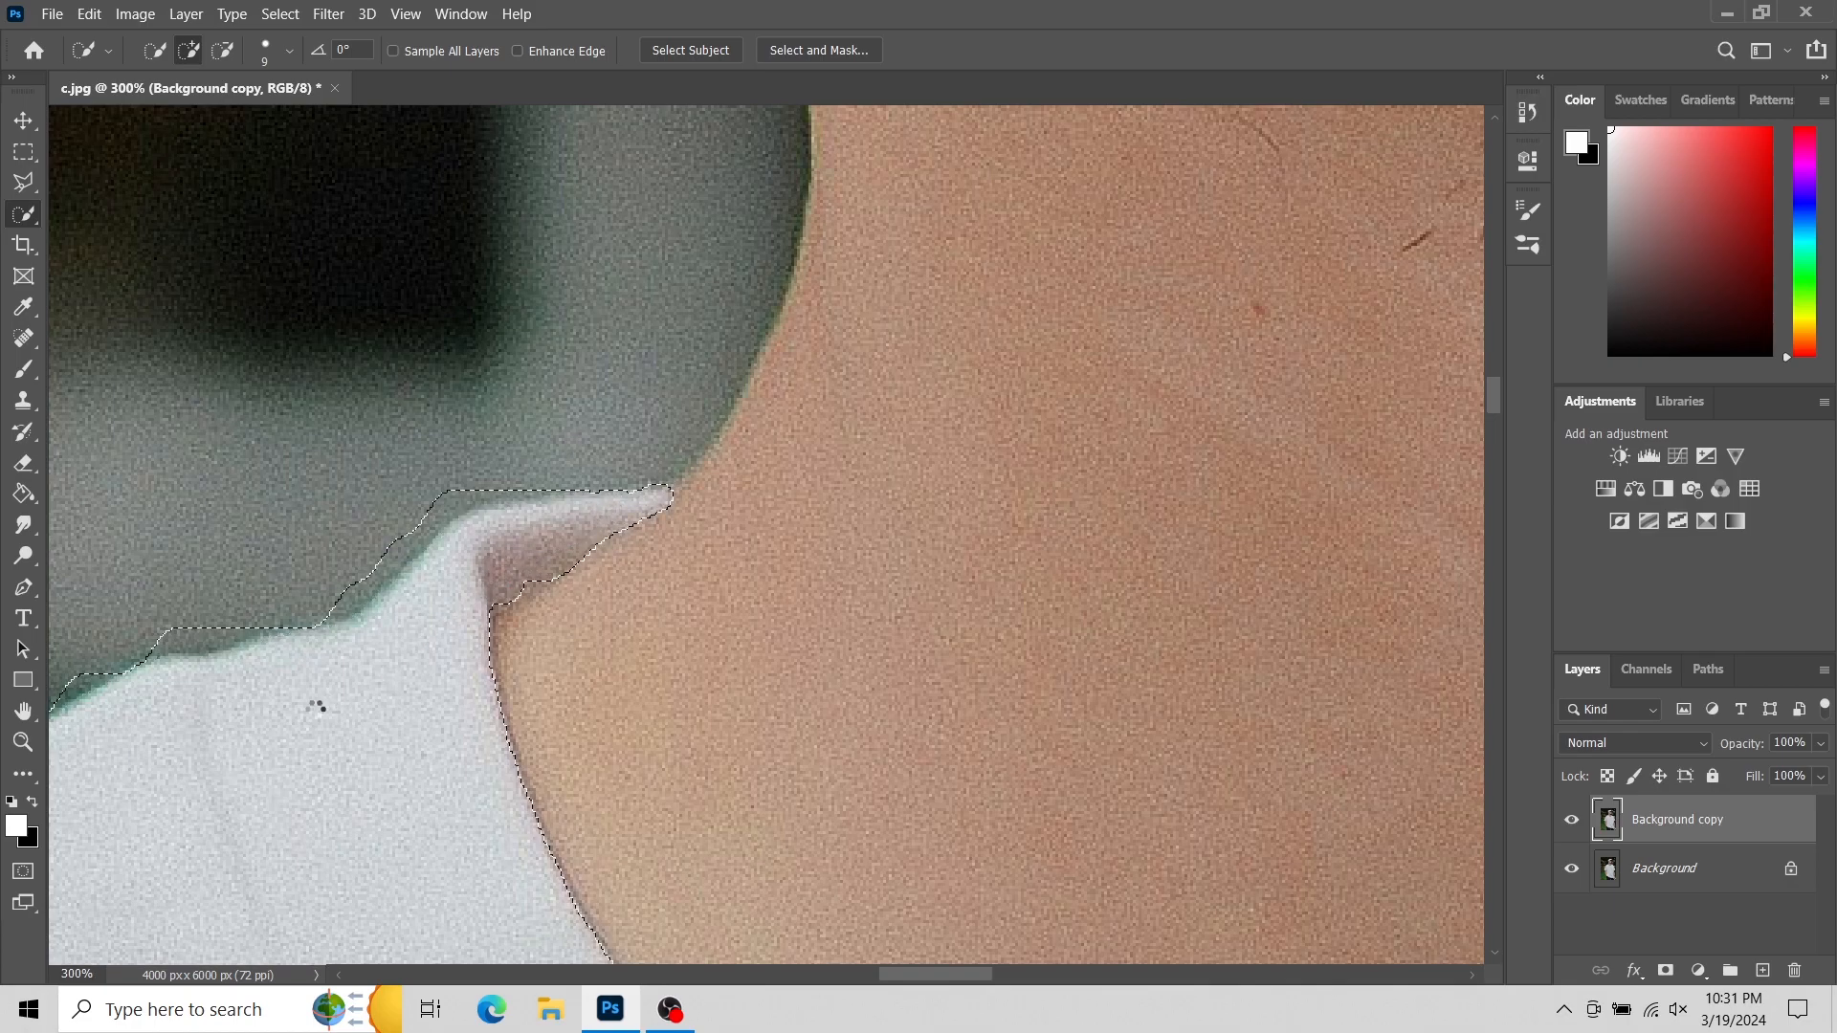
# Add a layer mask to the Background copy layer from the shirt selection.
pyautogui.click(31, 749)
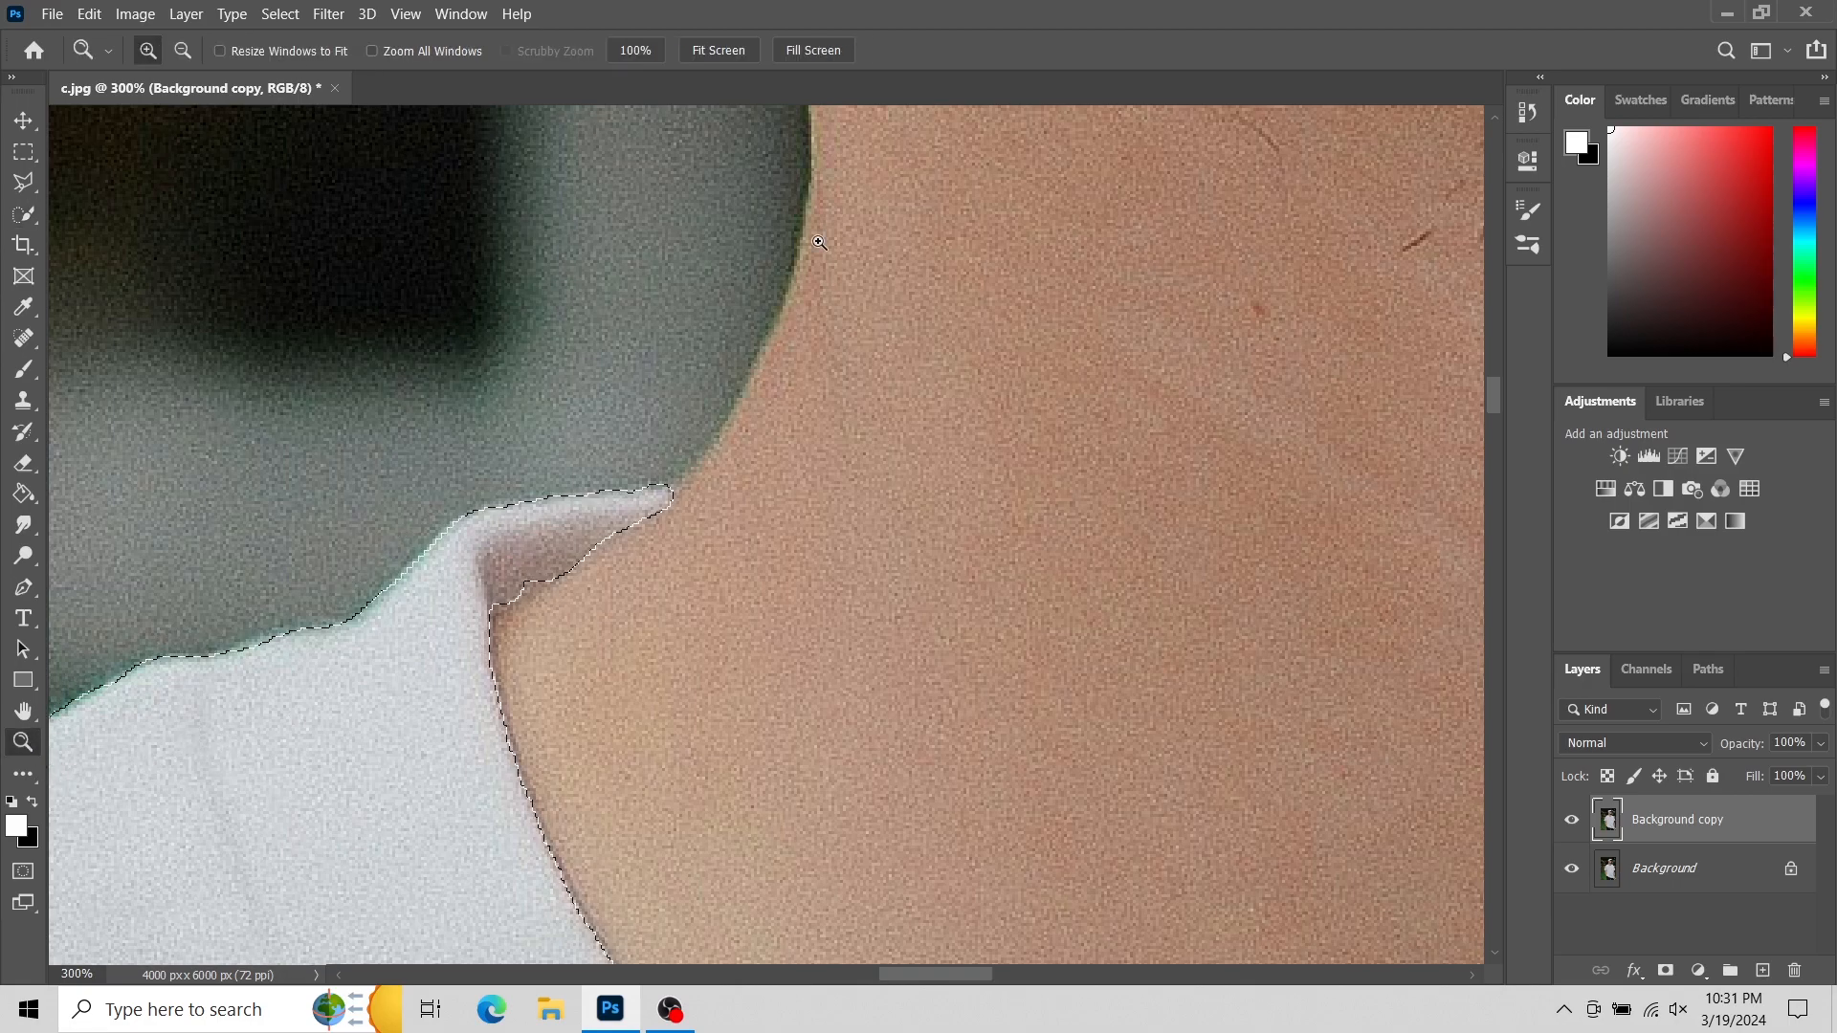
pyautogui.click(746, 56)
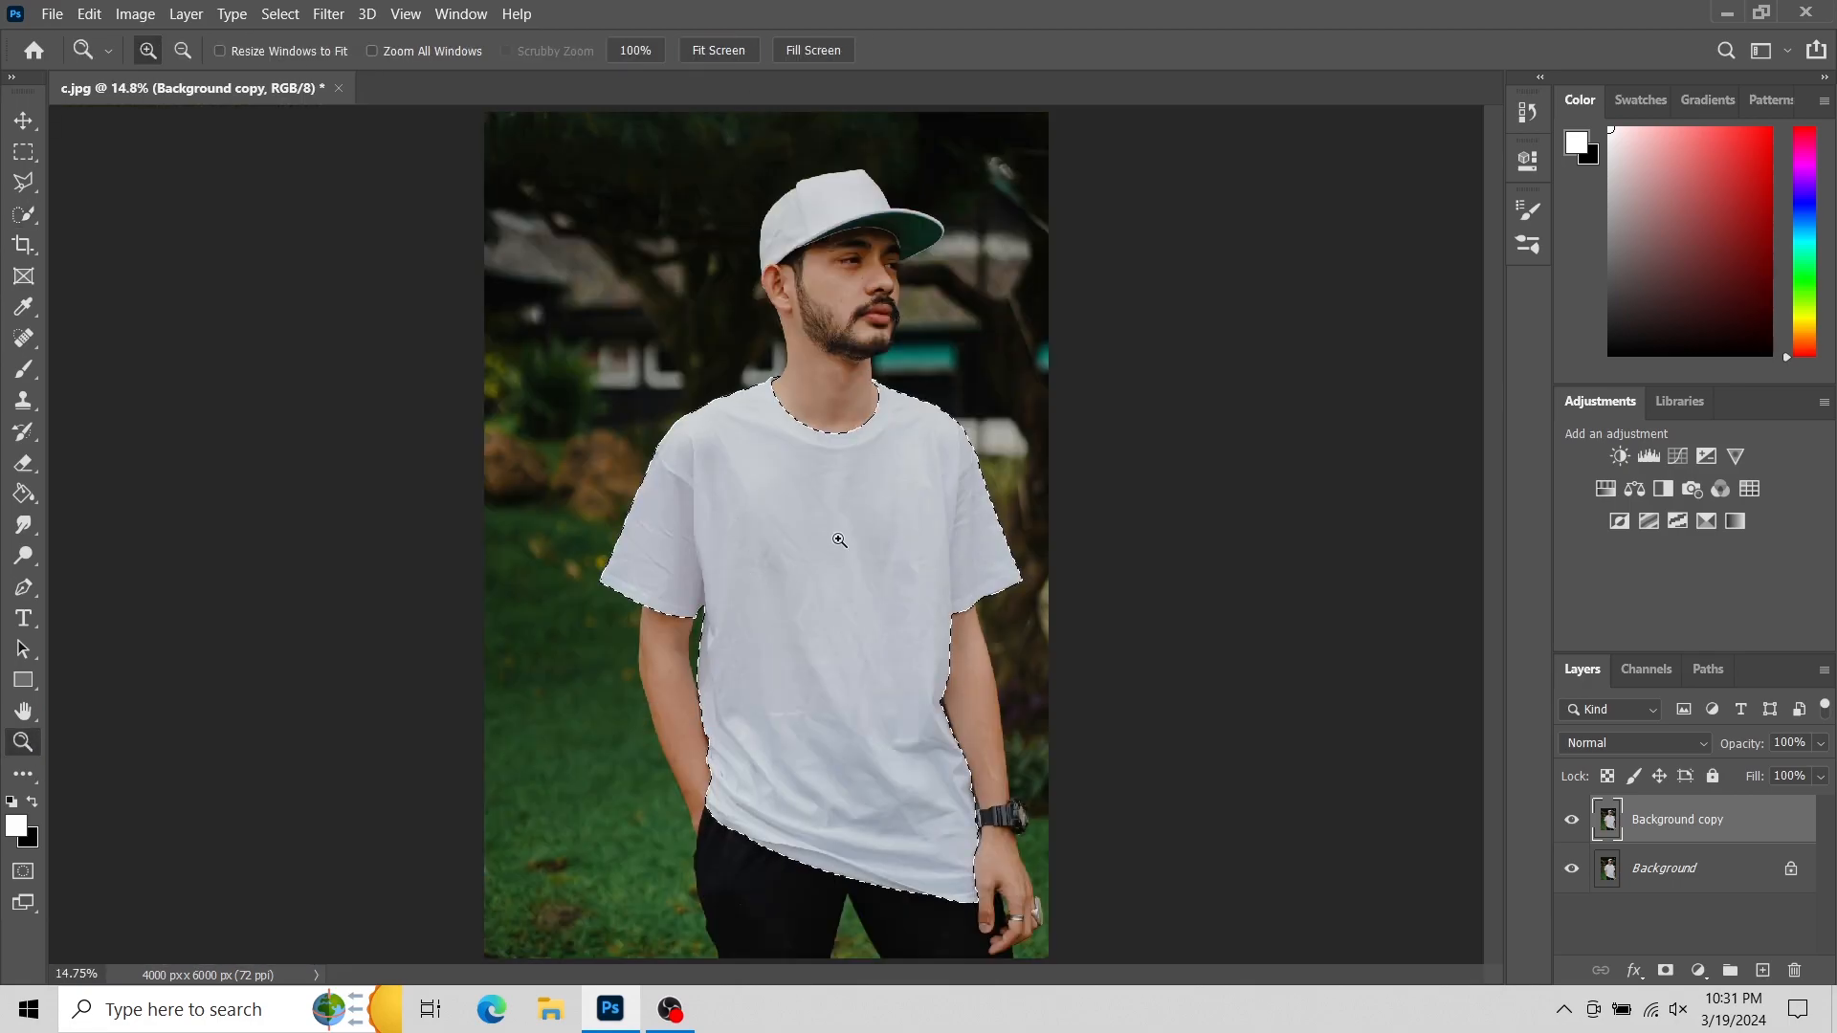
pyautogui.click(23, 121)
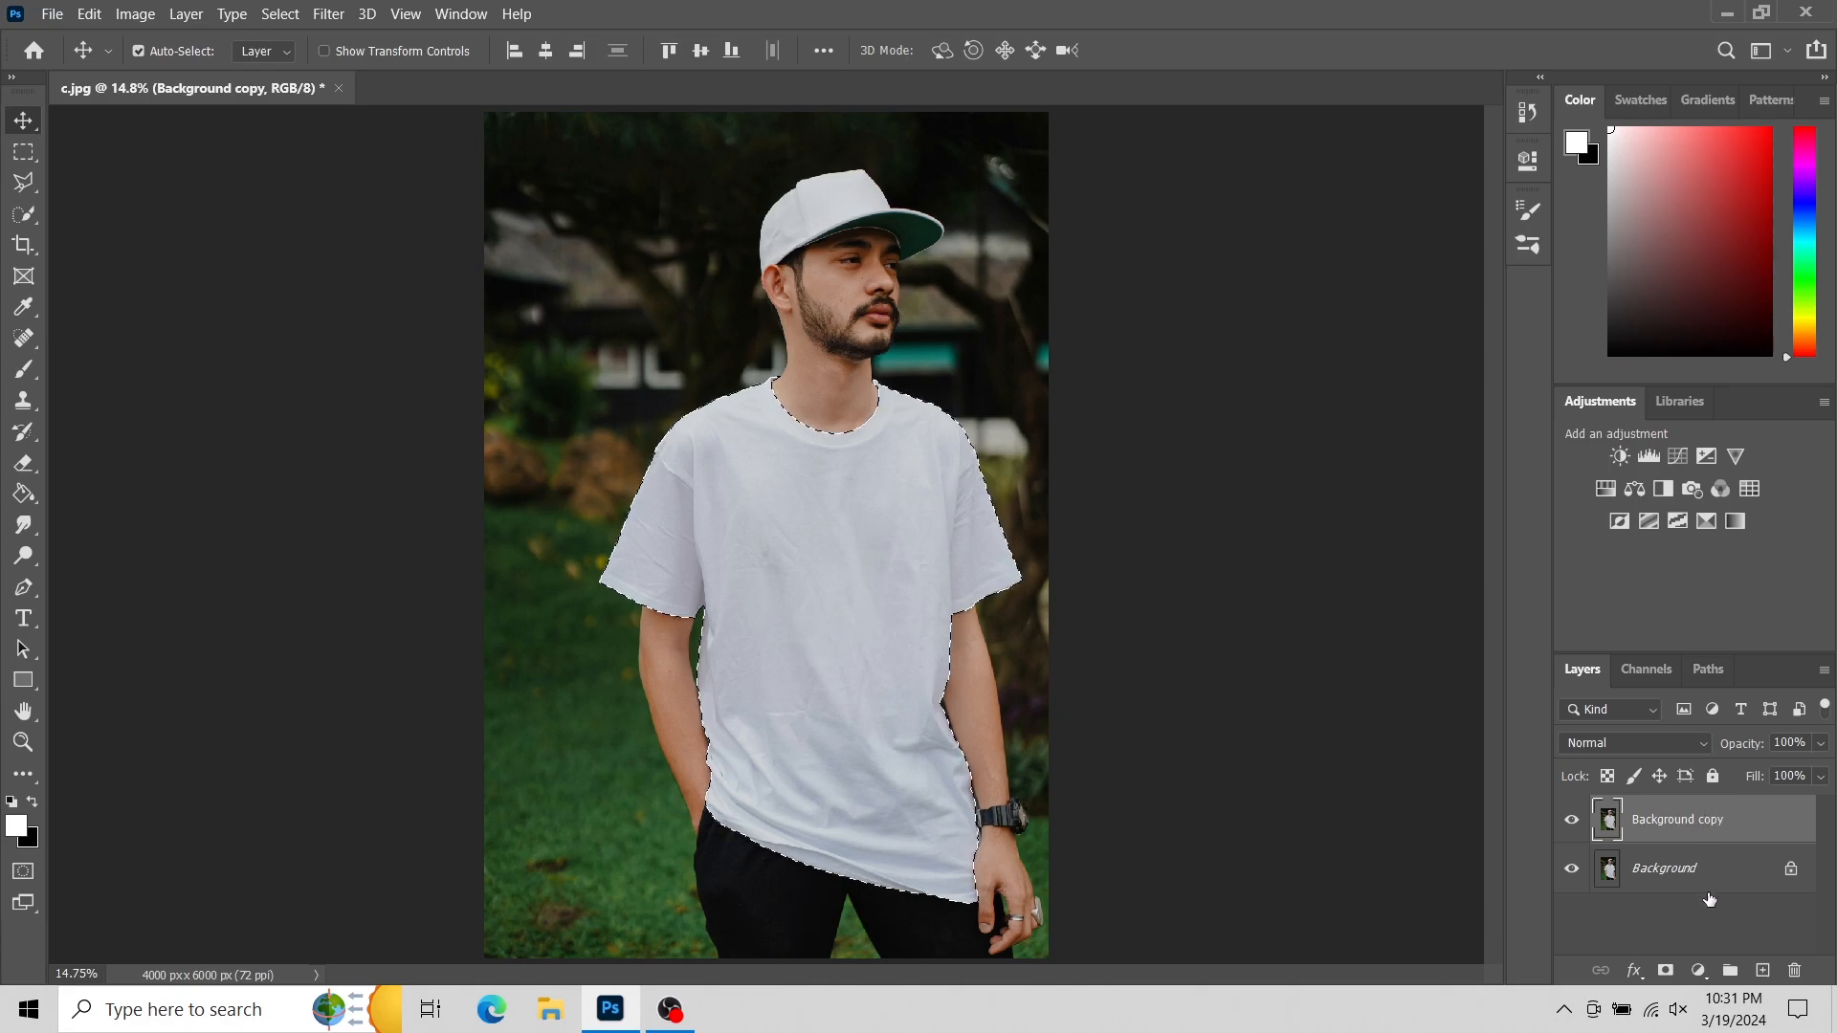
pyautogui.click(1666, 970)
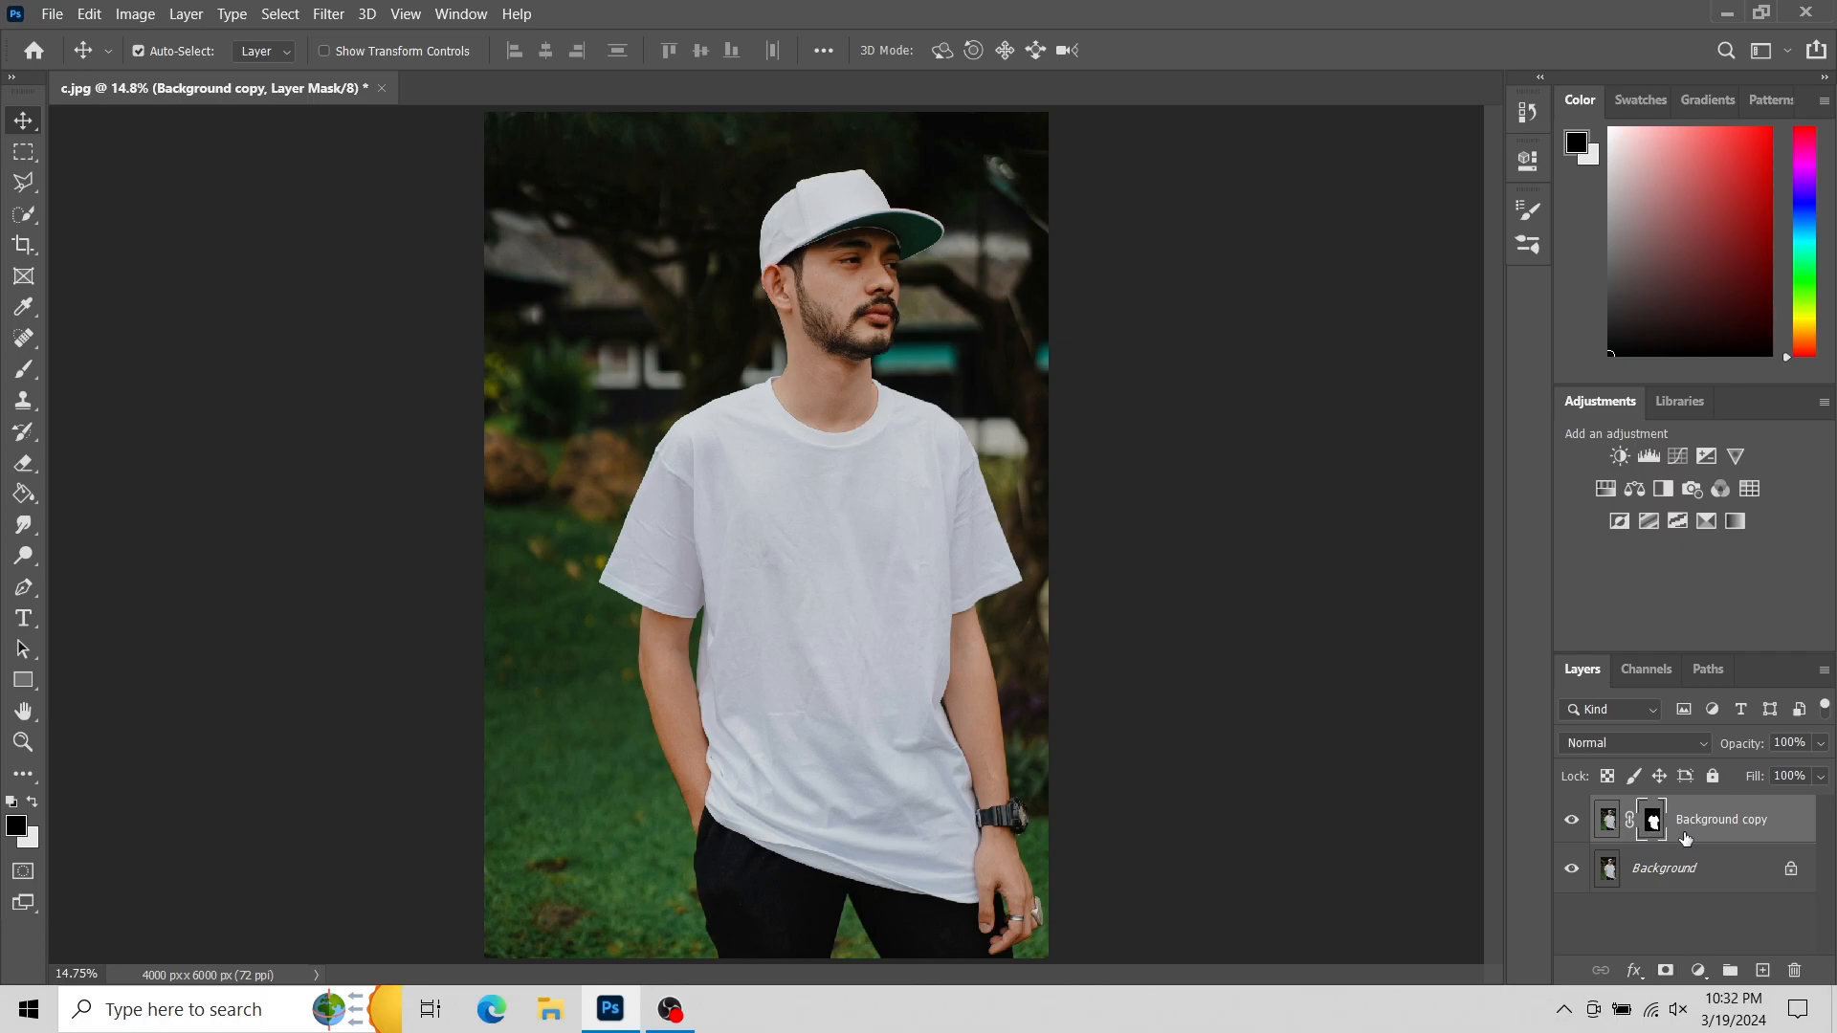
# Place the image "a" from the Desktop as an embedded layer and rasterize it.
pyautogui.click(53, 13)
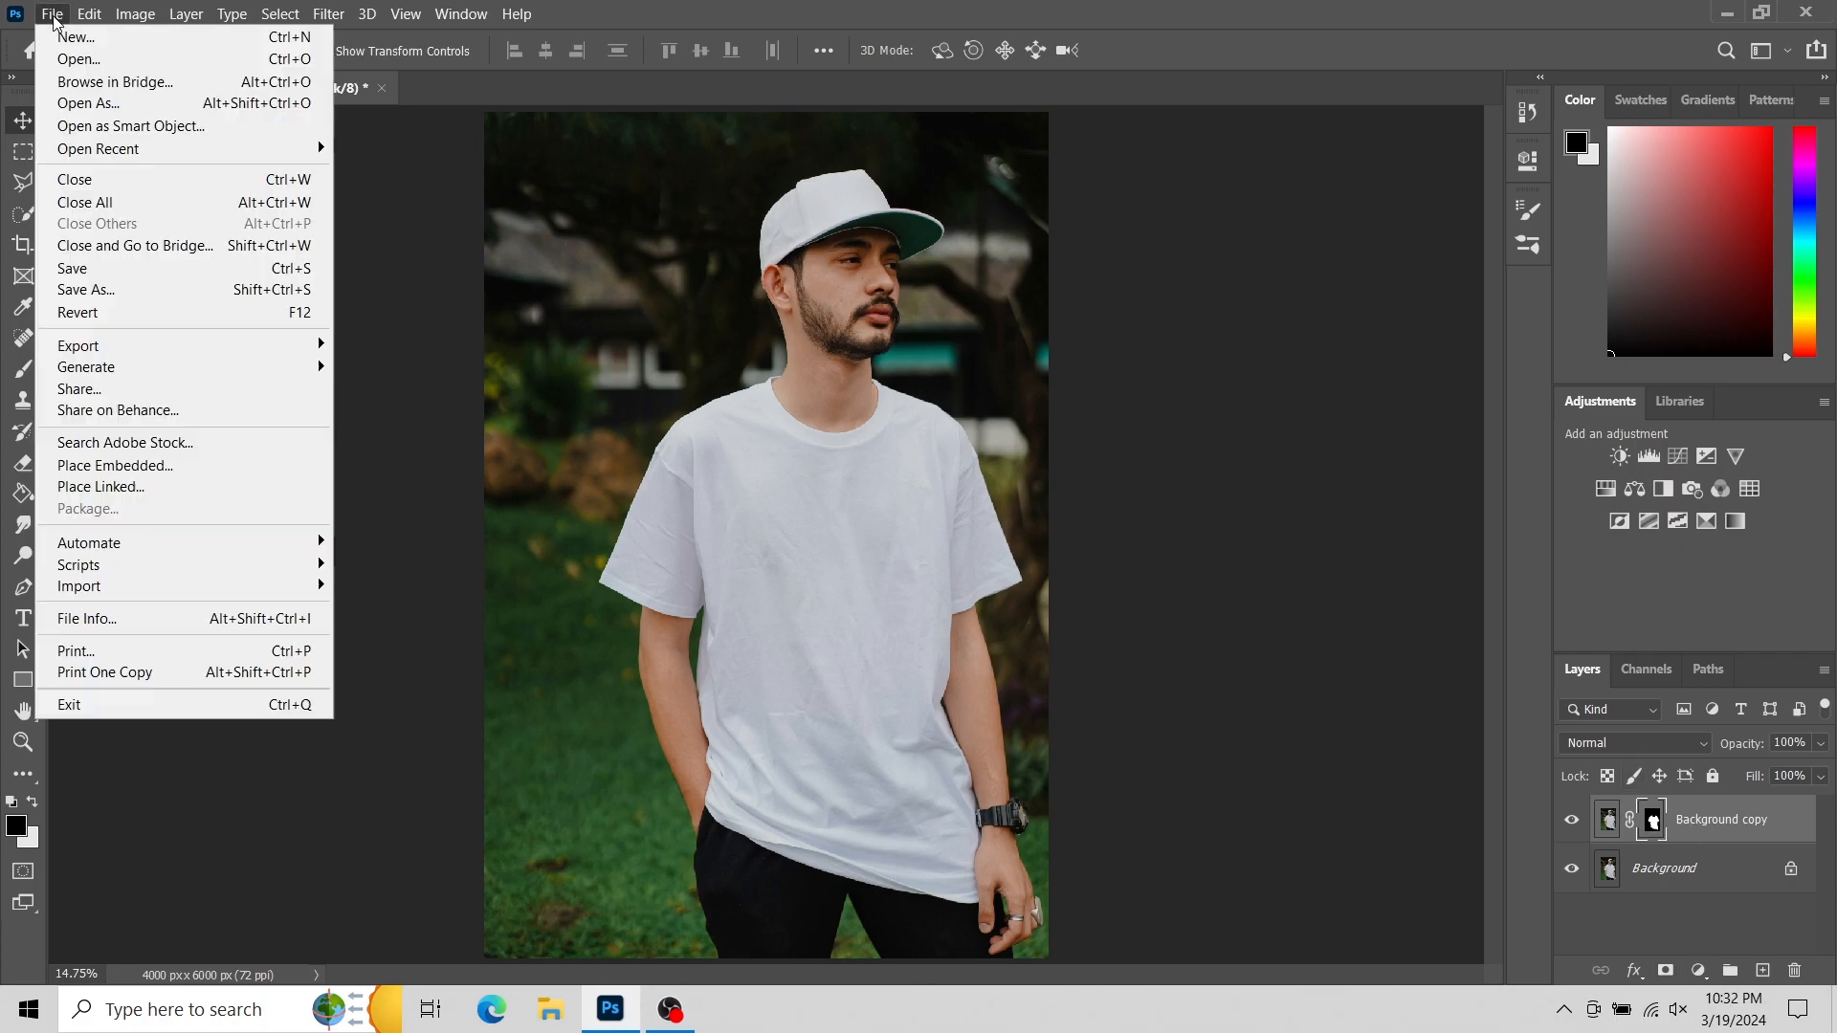
pyautogui.click(138, 469)
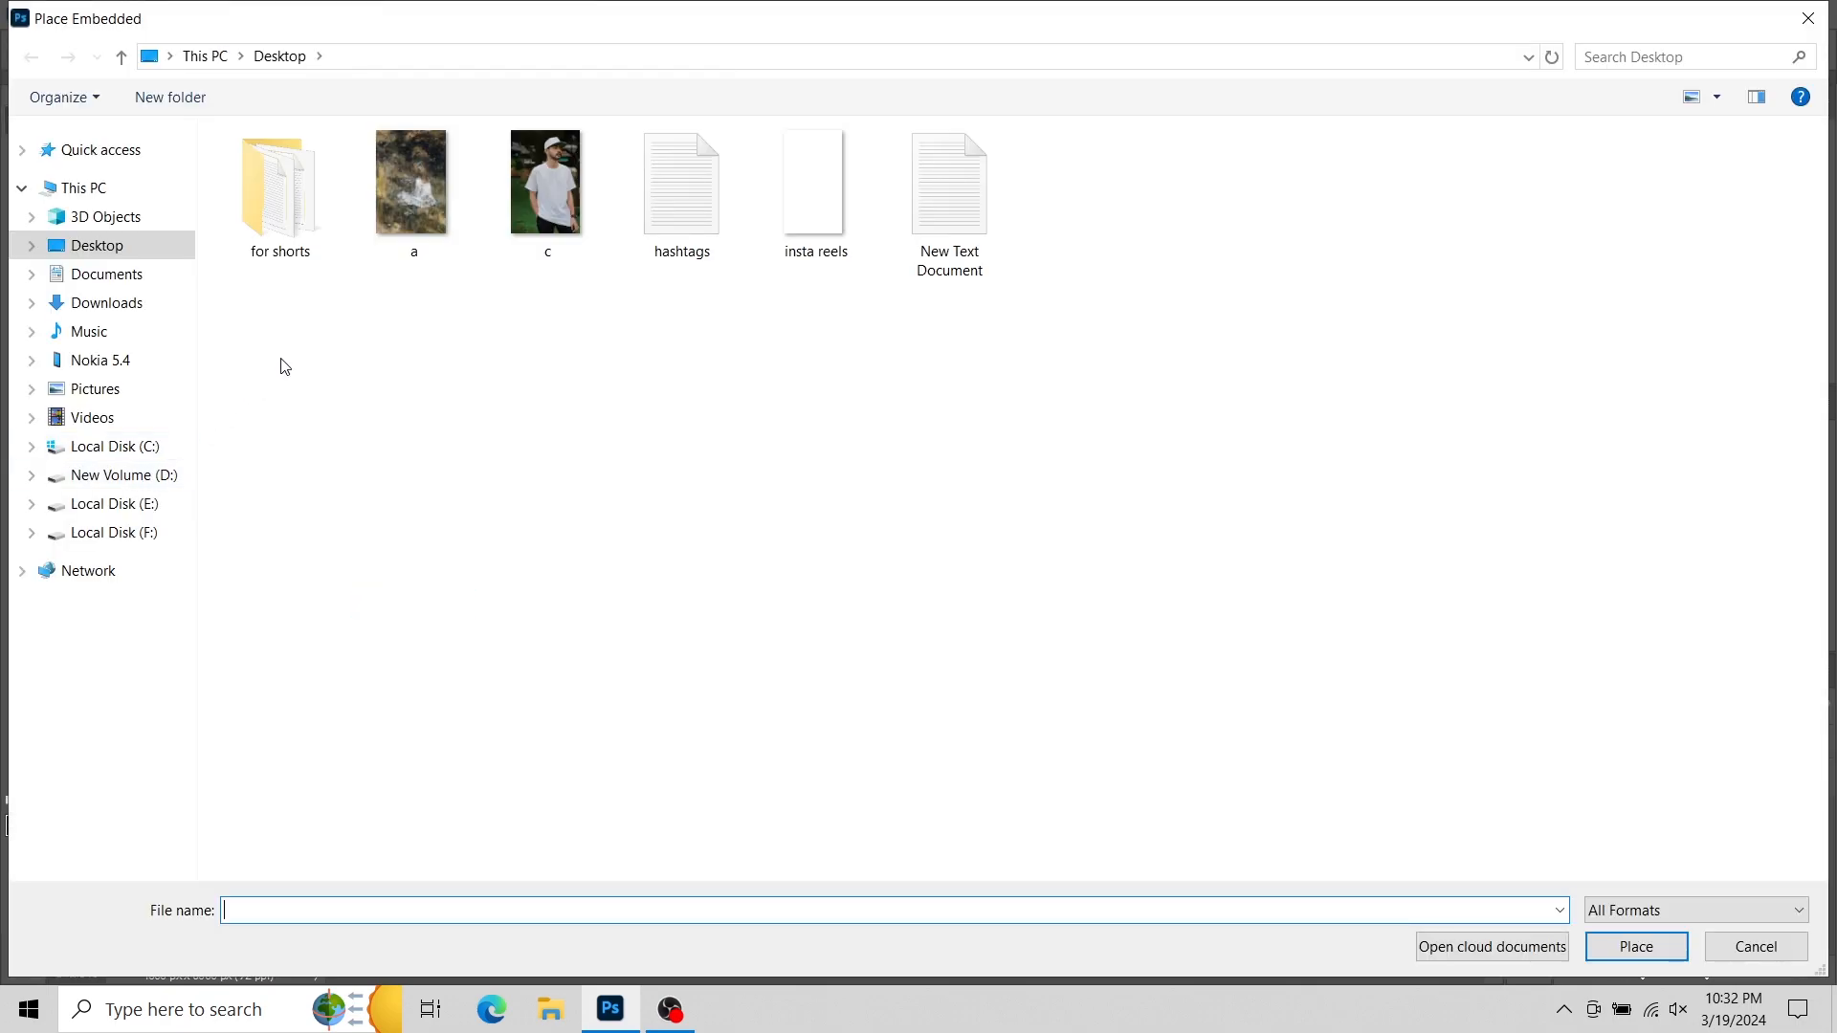
pyautogui.click(408, 189)
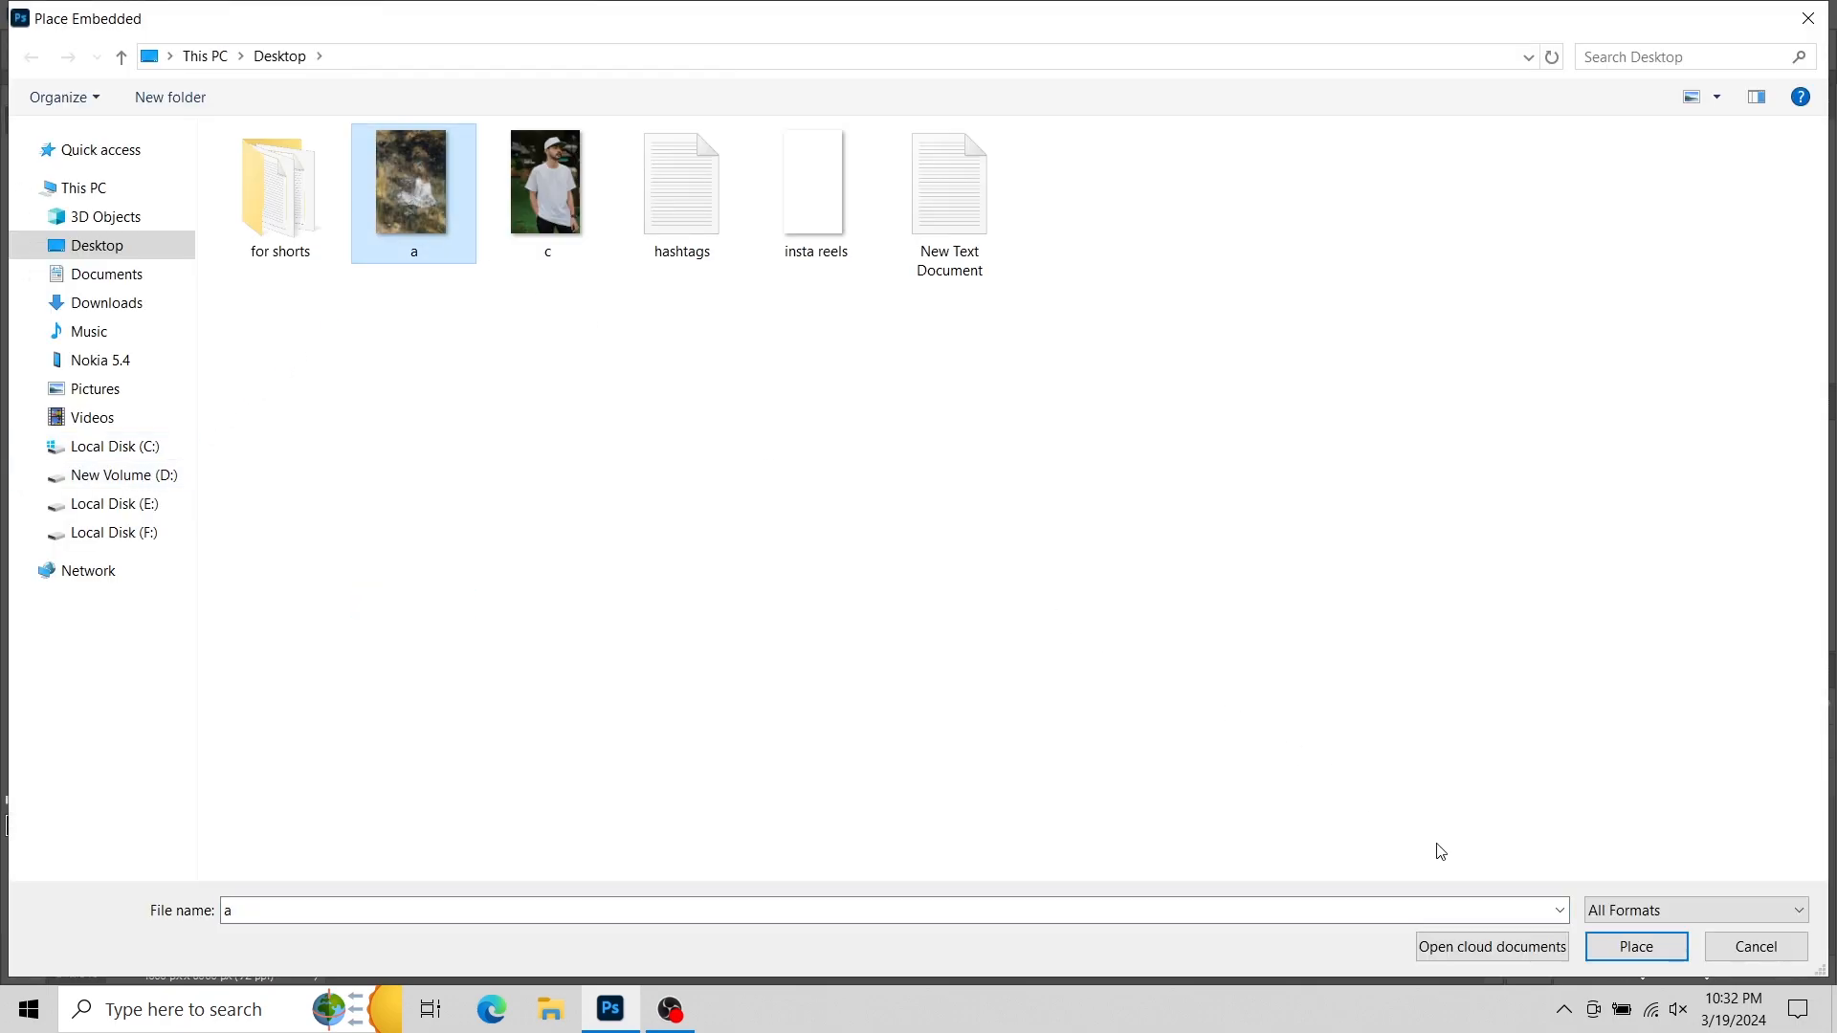
pyautogui.click(1621, 953)
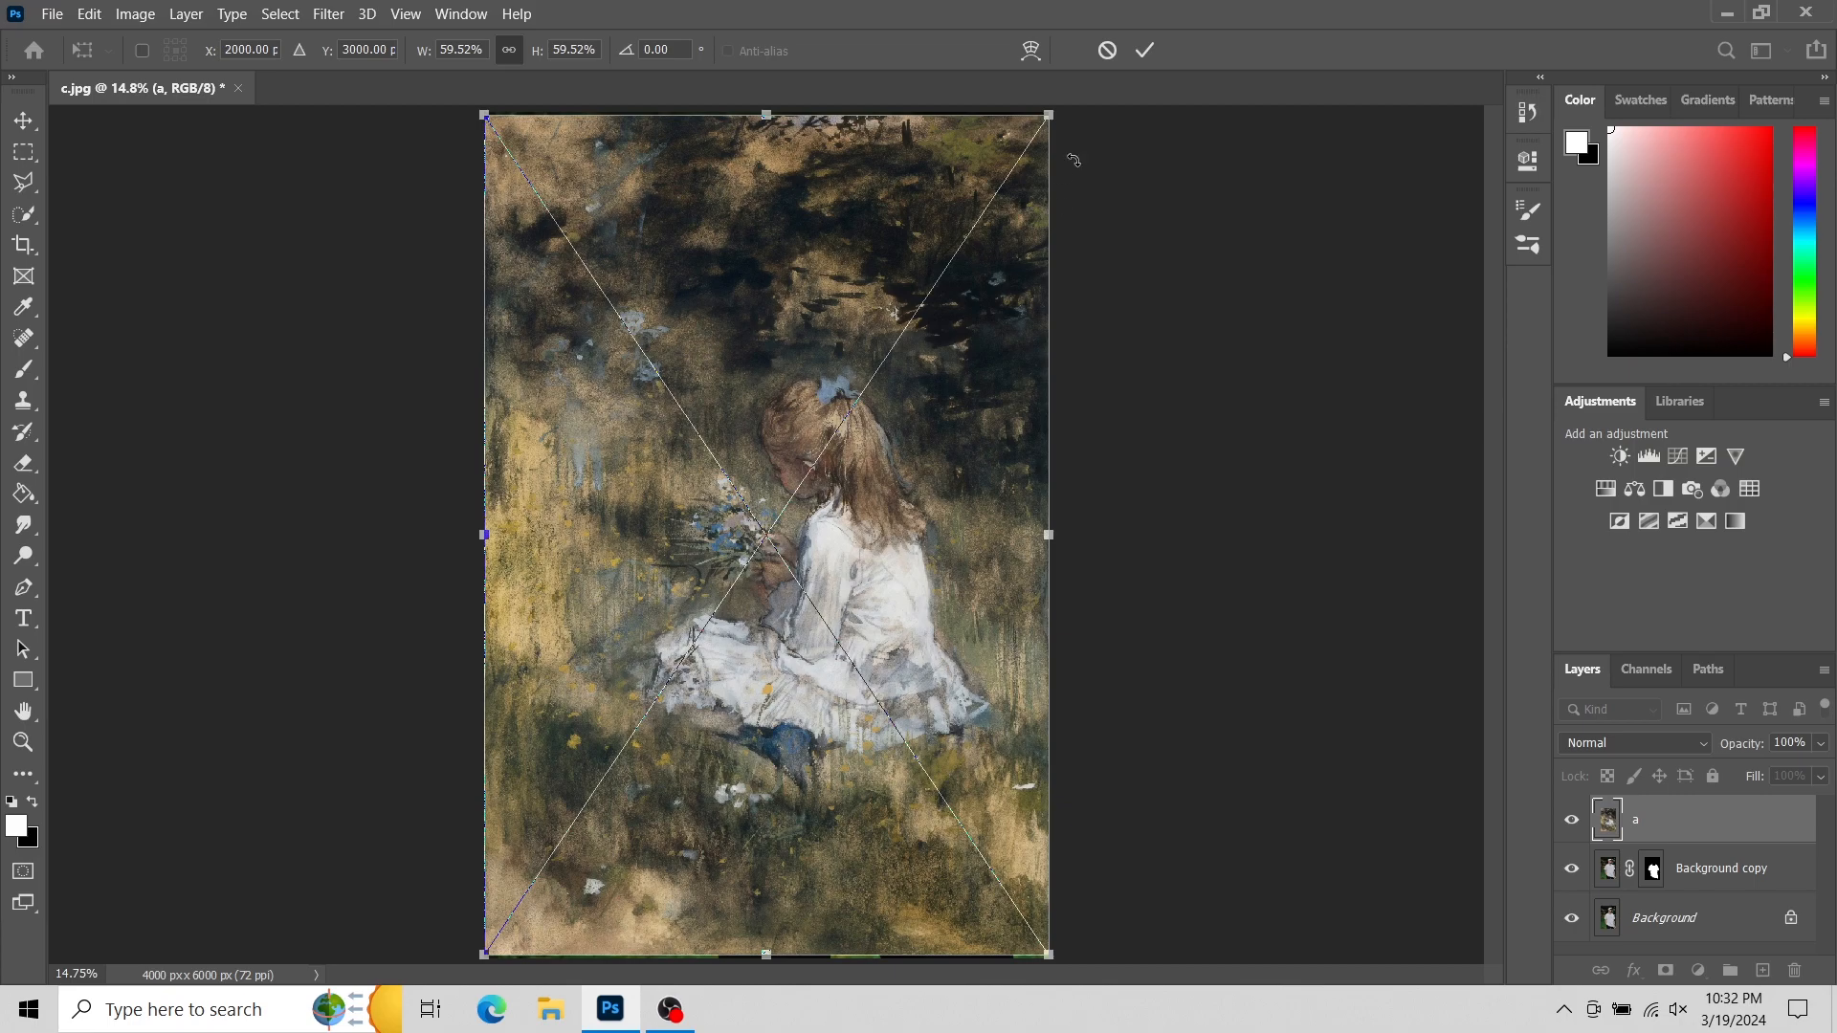
pyautogui.click(1157, 50)
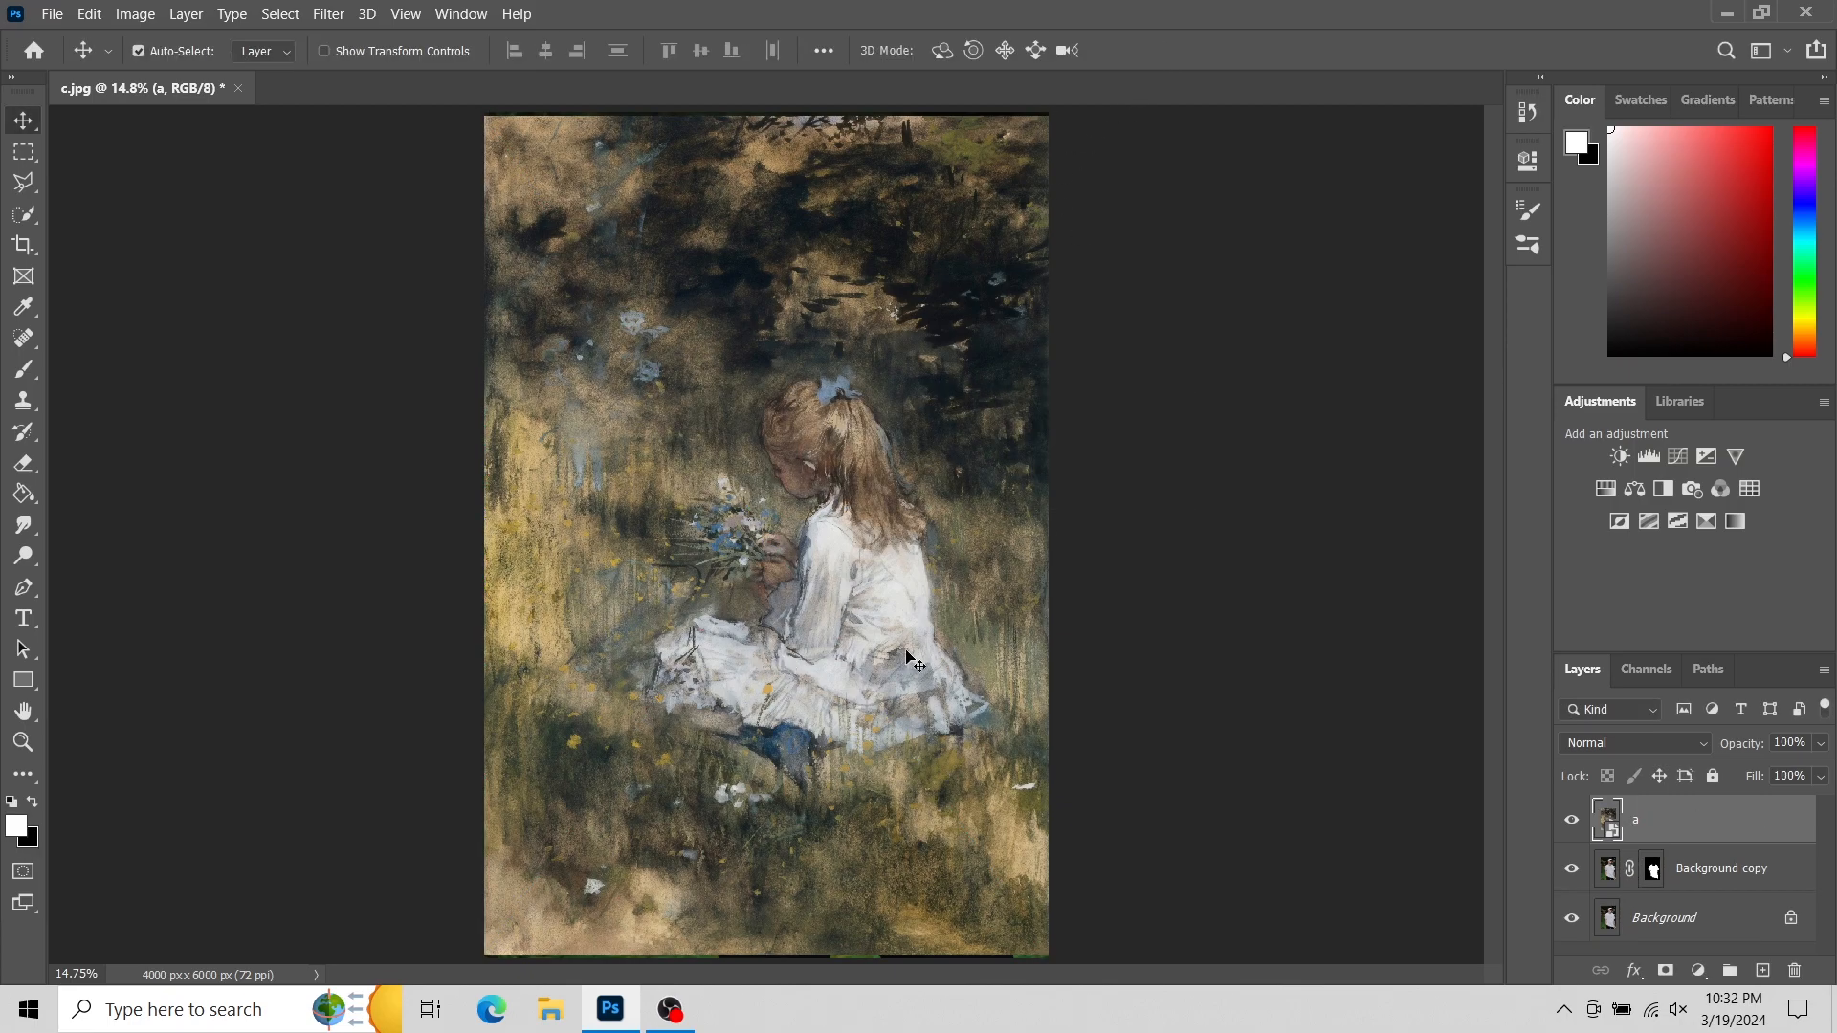
pyautogui.rightClick(1676, 830)
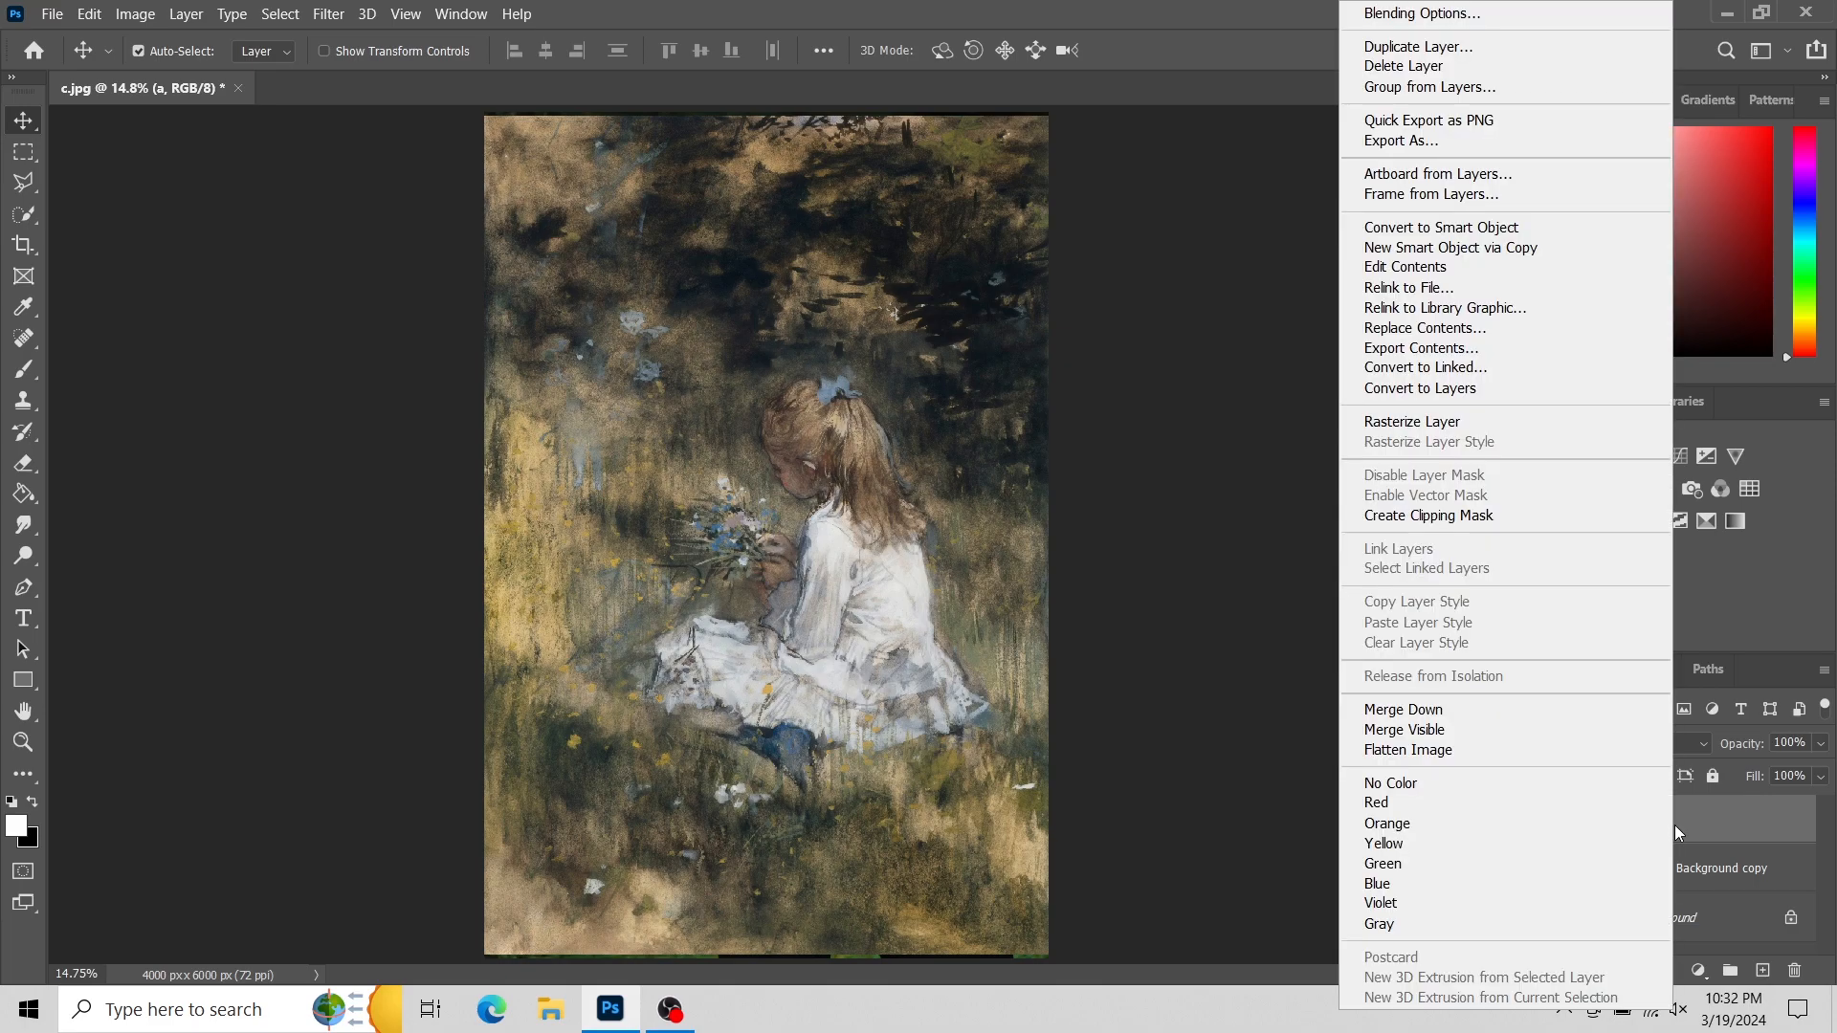
pyautogui.click(1464, 428)
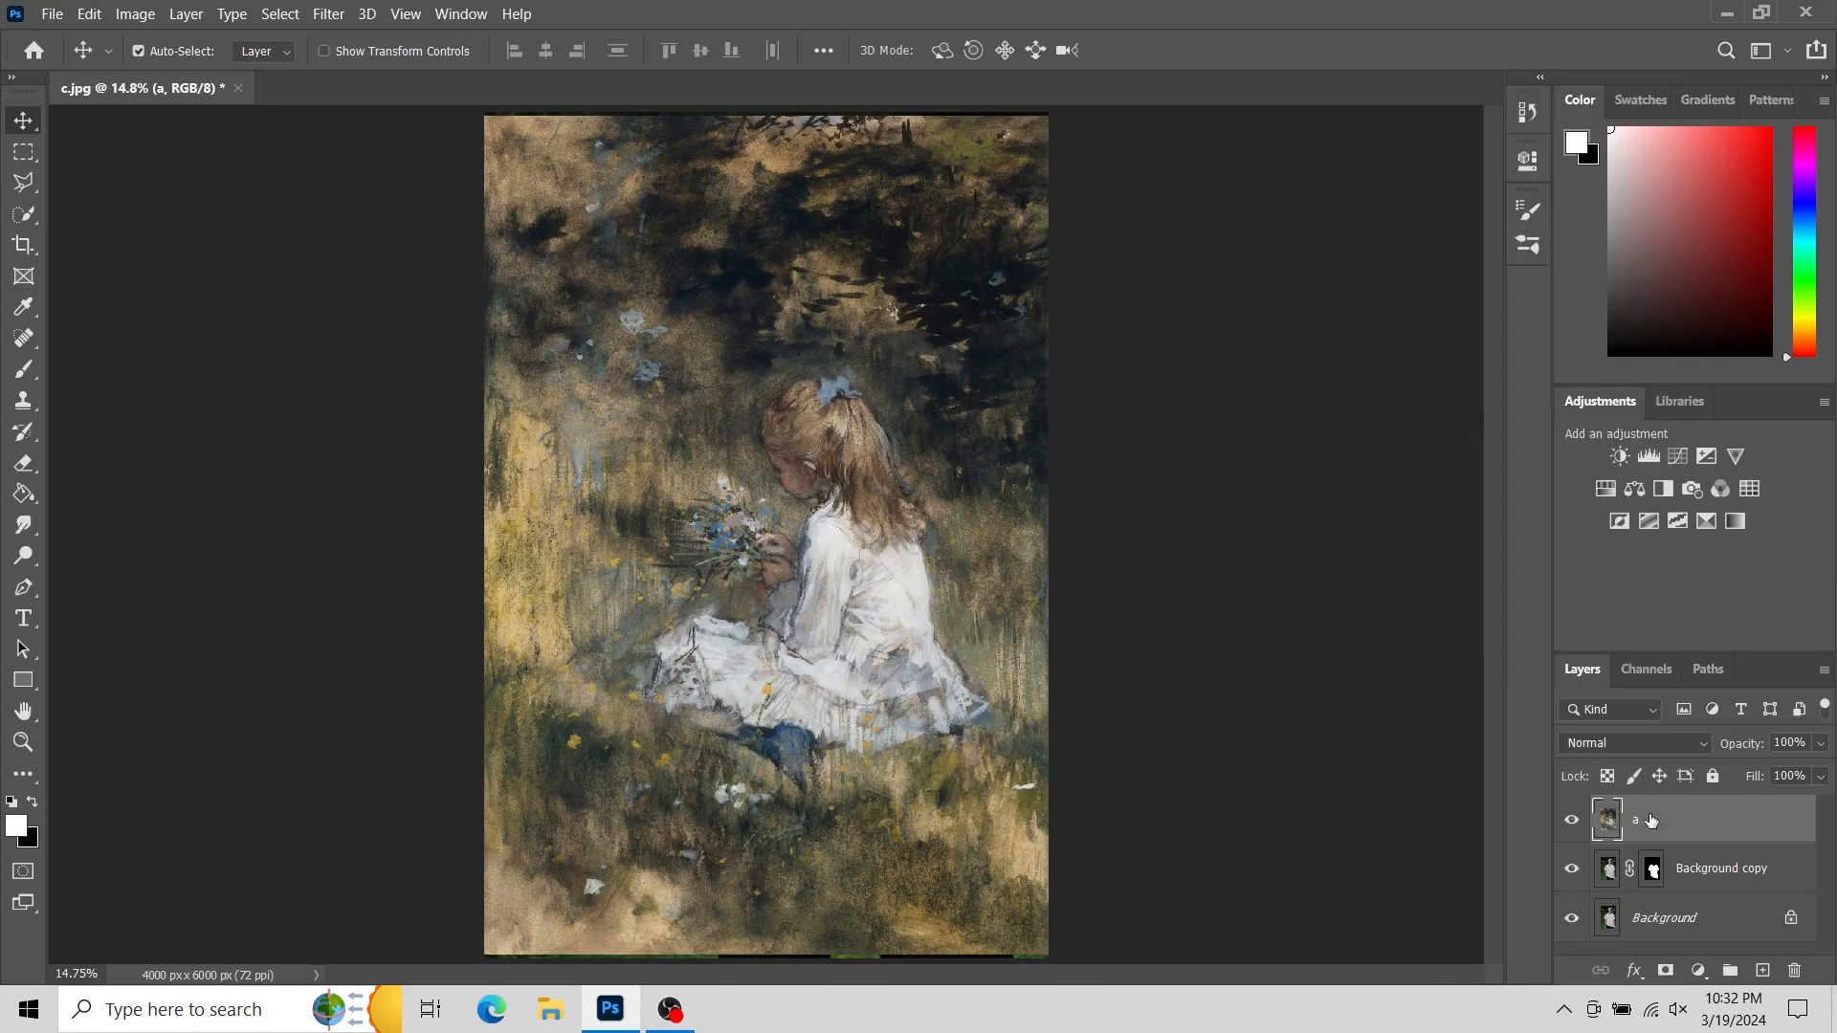
# Clip layer "a" to the masked Background copy layer and set its blend mode to Multiply.
pyautogui.rightClick(1698, 831)
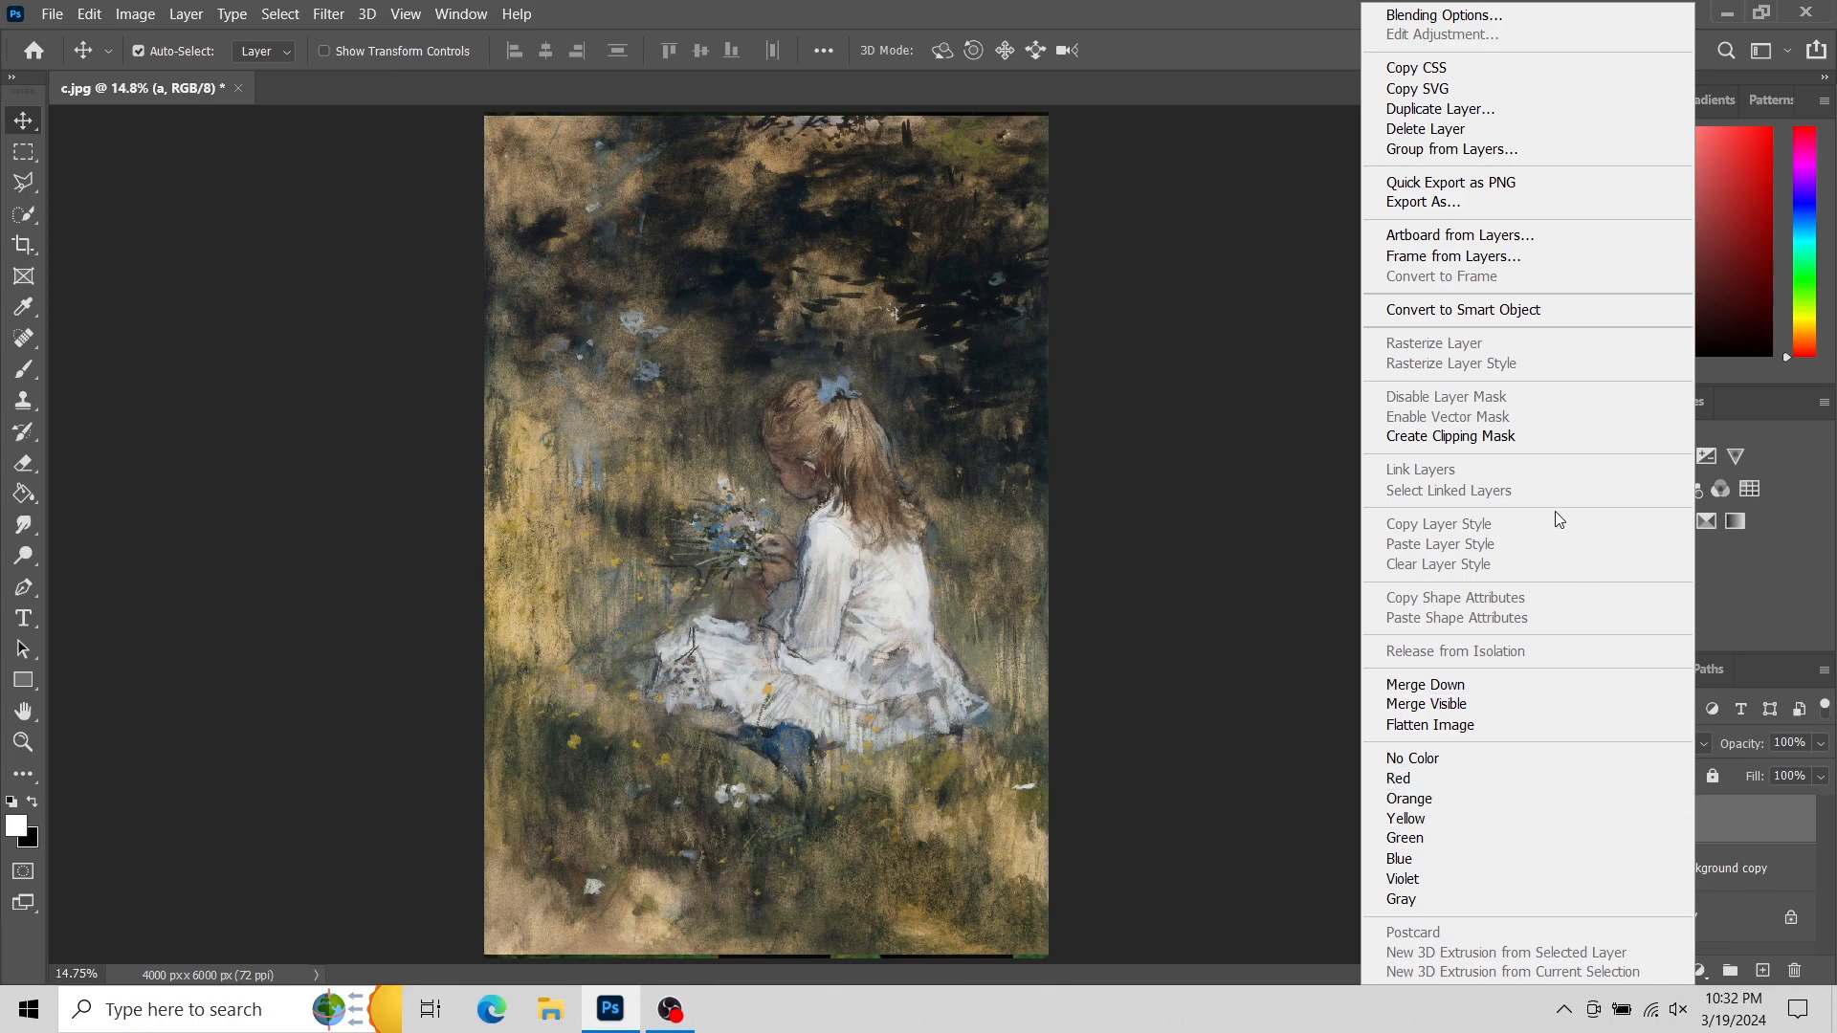
pyautogui.click(1486, 438)
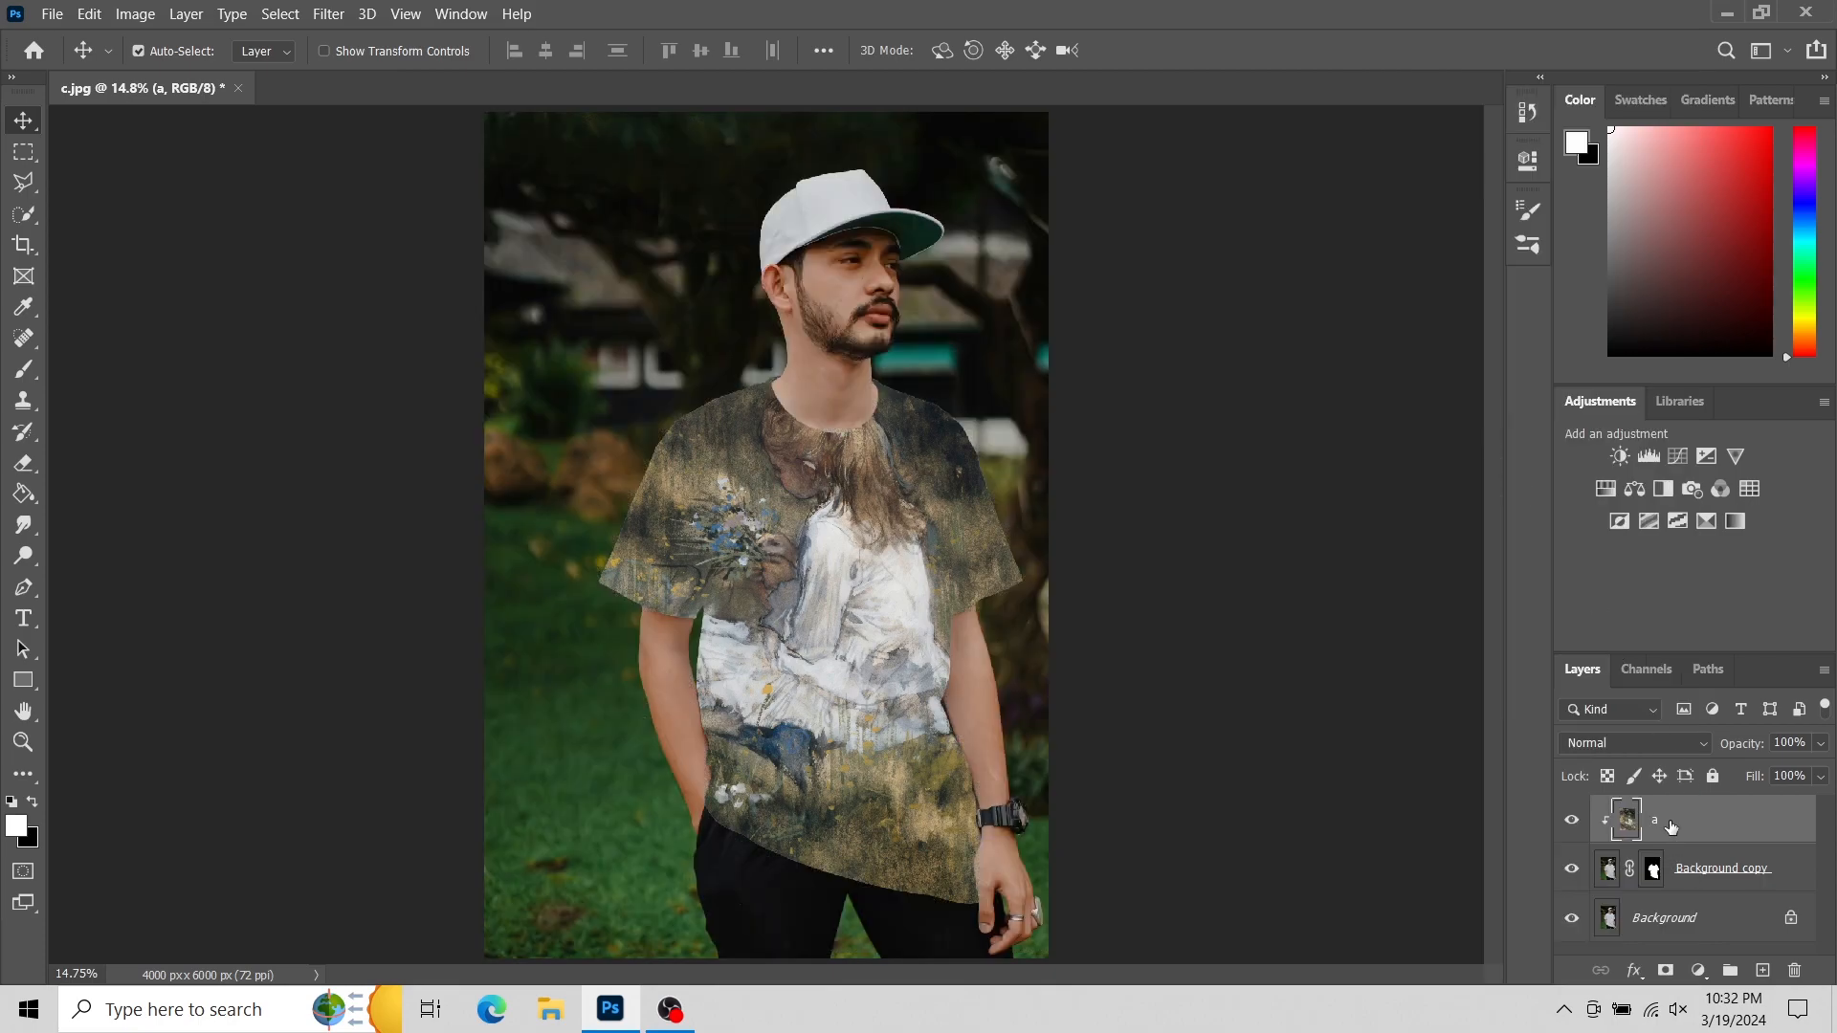
pyautogui.click(1698, 741)
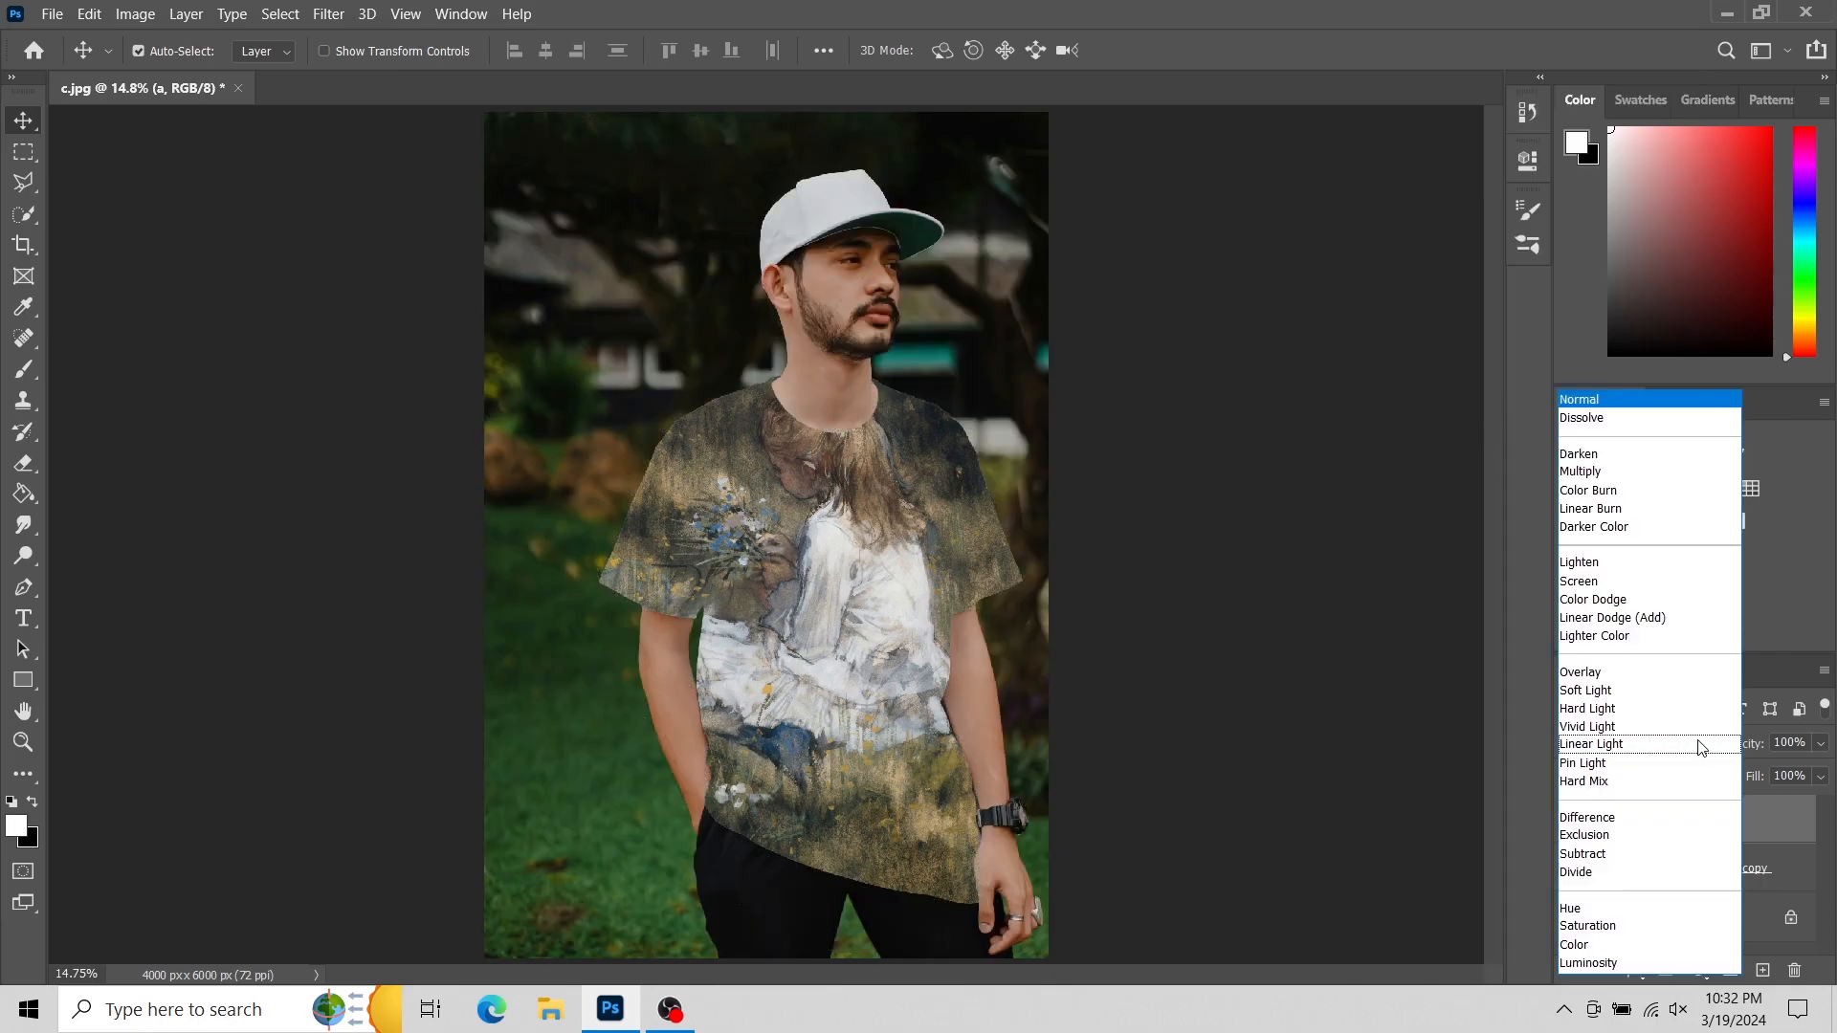
pyautogui.click(1581, 472)
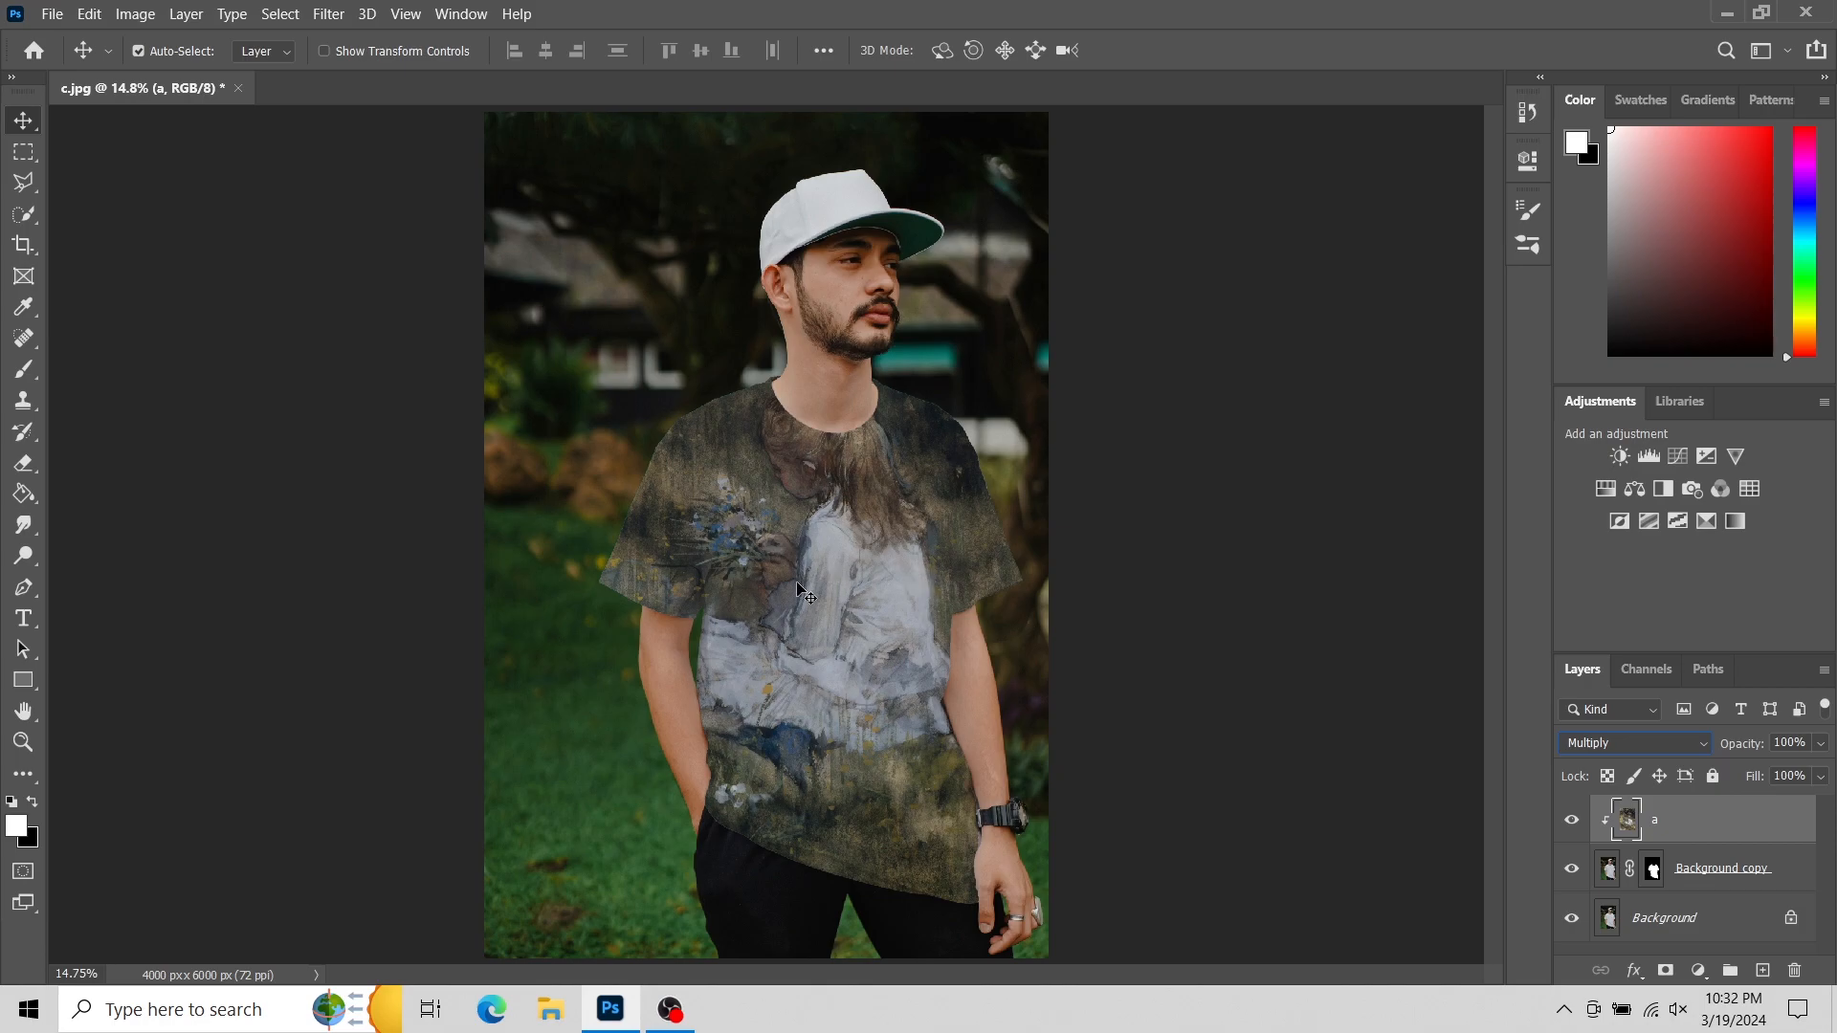
# Move the painting down over the shirt and scale it to about 80.49%, placing the girl on the lower front.
pyautogui.moveTo(828, 612); pyautogui.dragTo(832, 673)
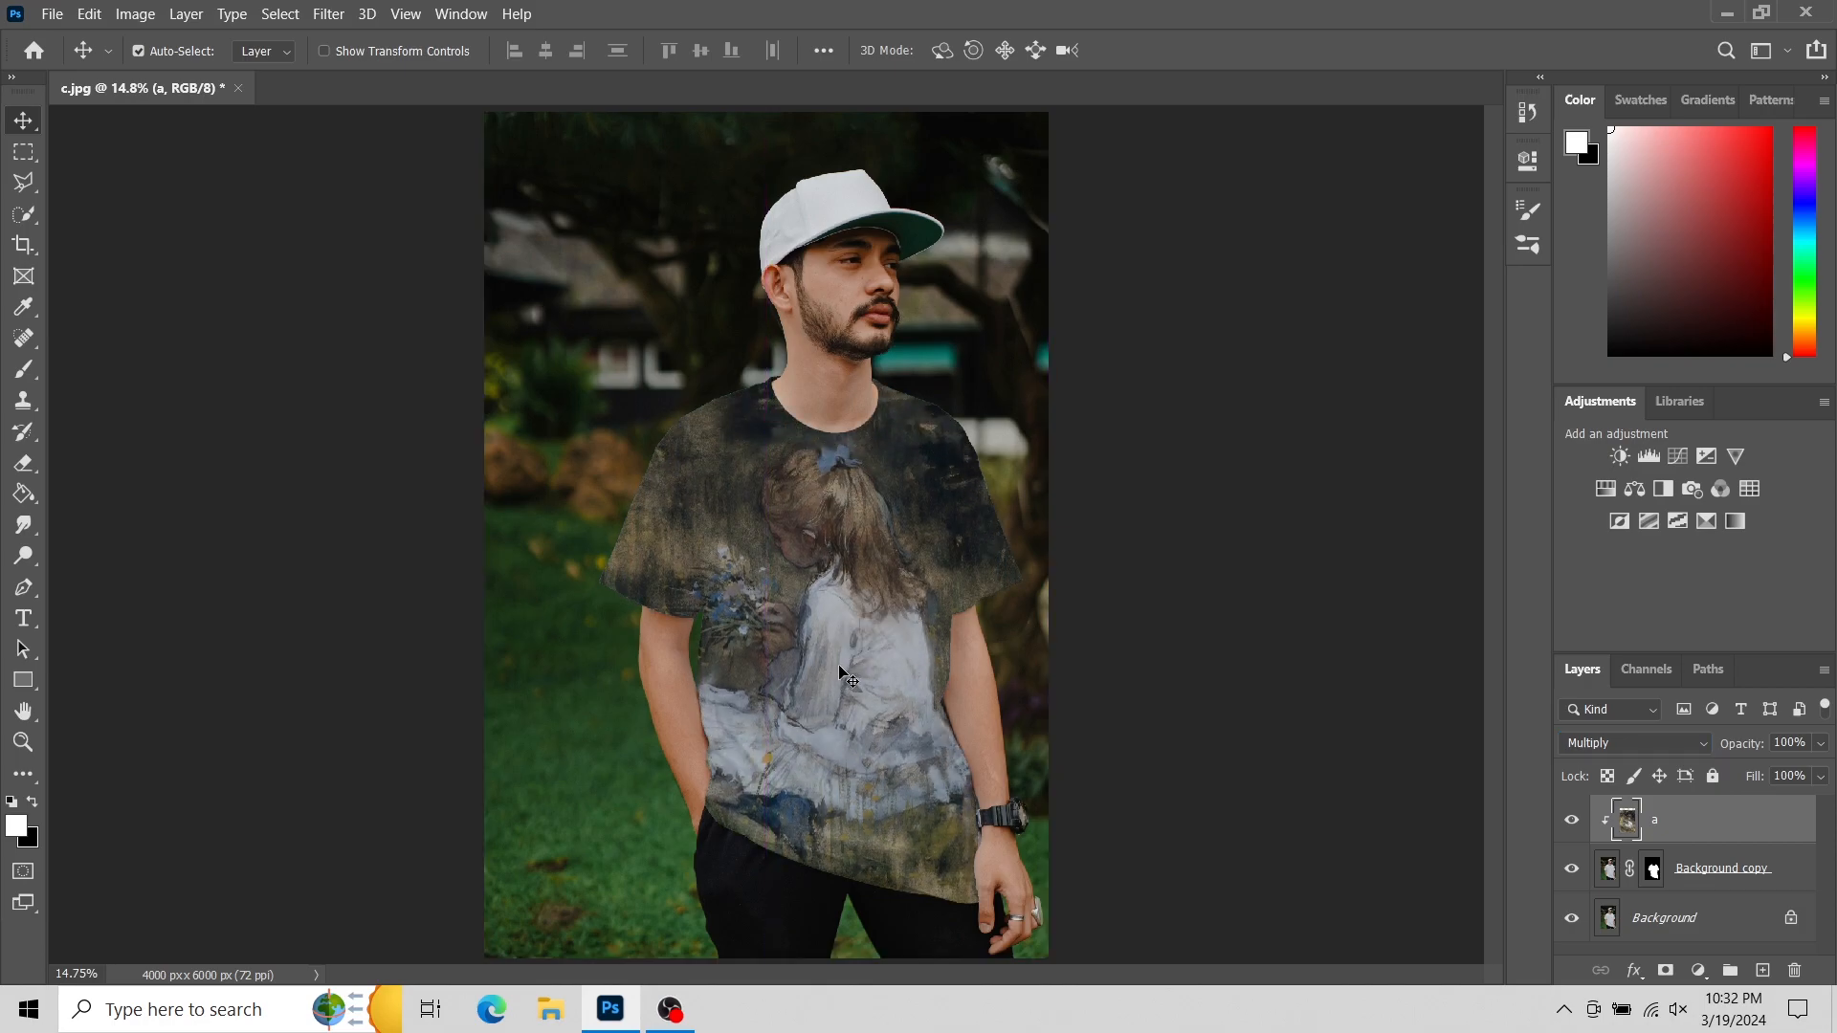
pyautogui.hotkey('ctrl', 't')
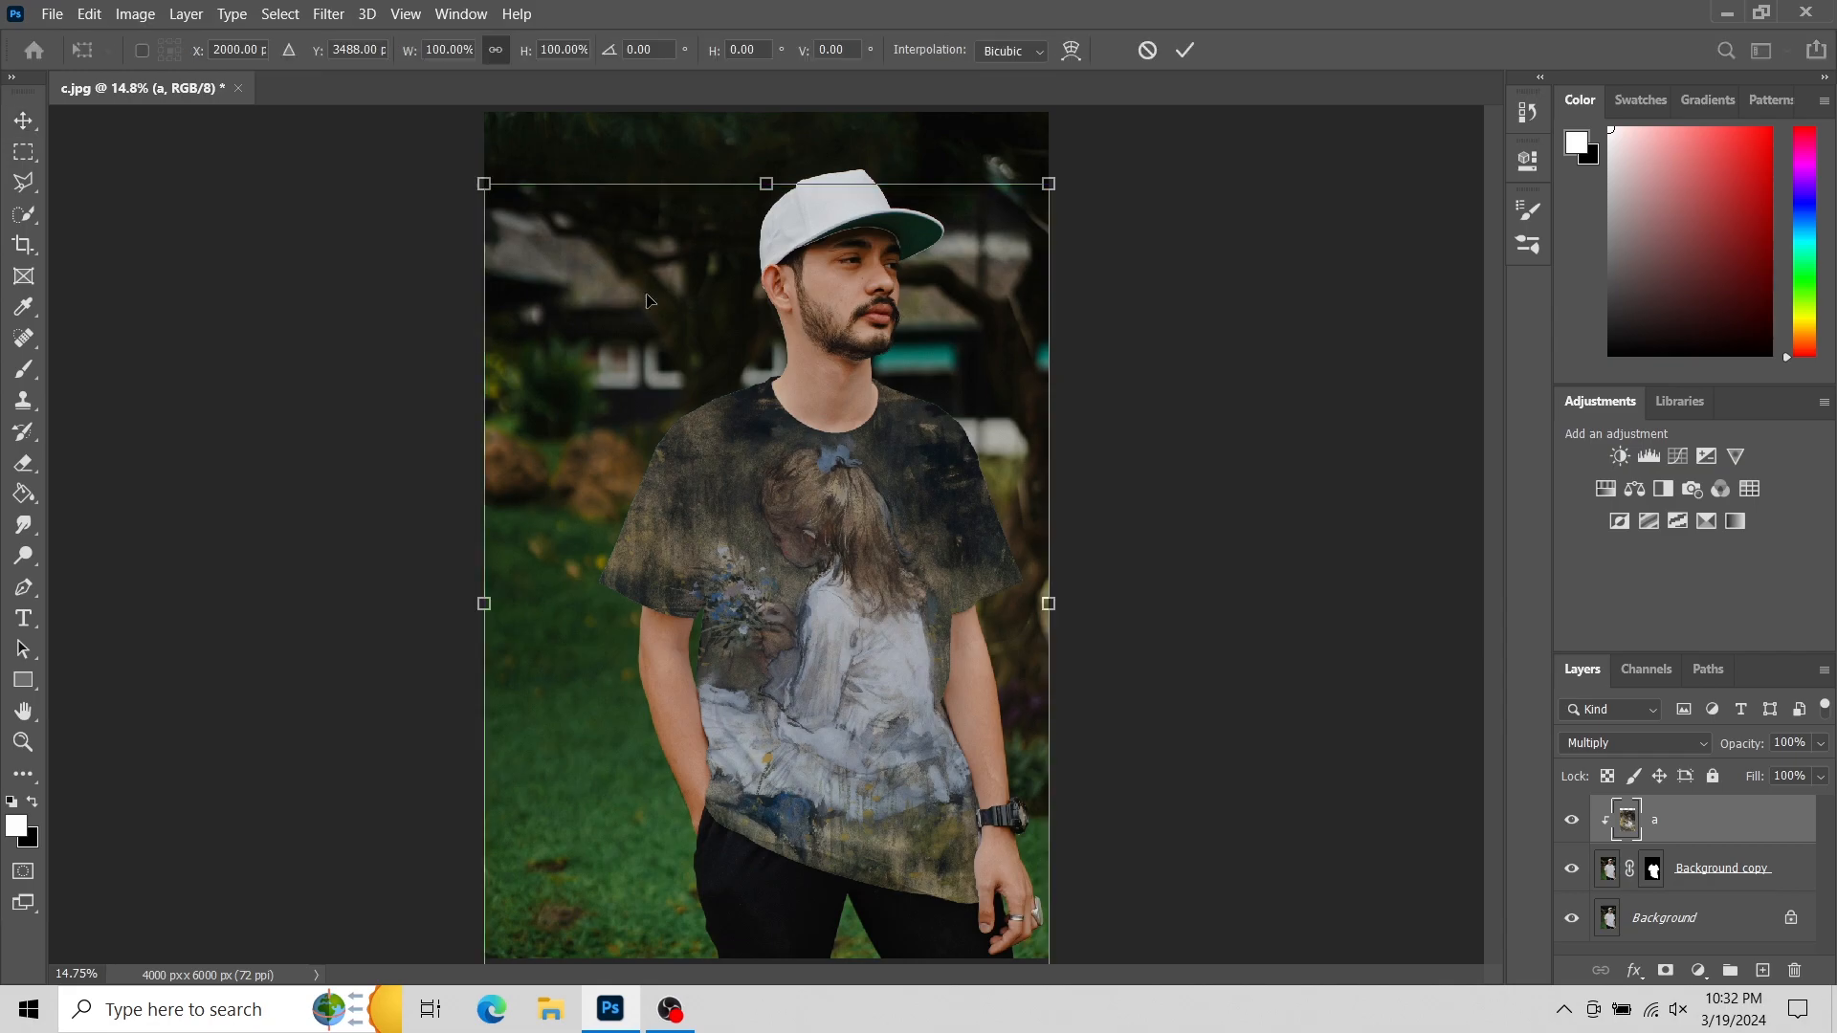
pyautogui.moveTo(484, 184); pyautogui.dragTo(660, 312)
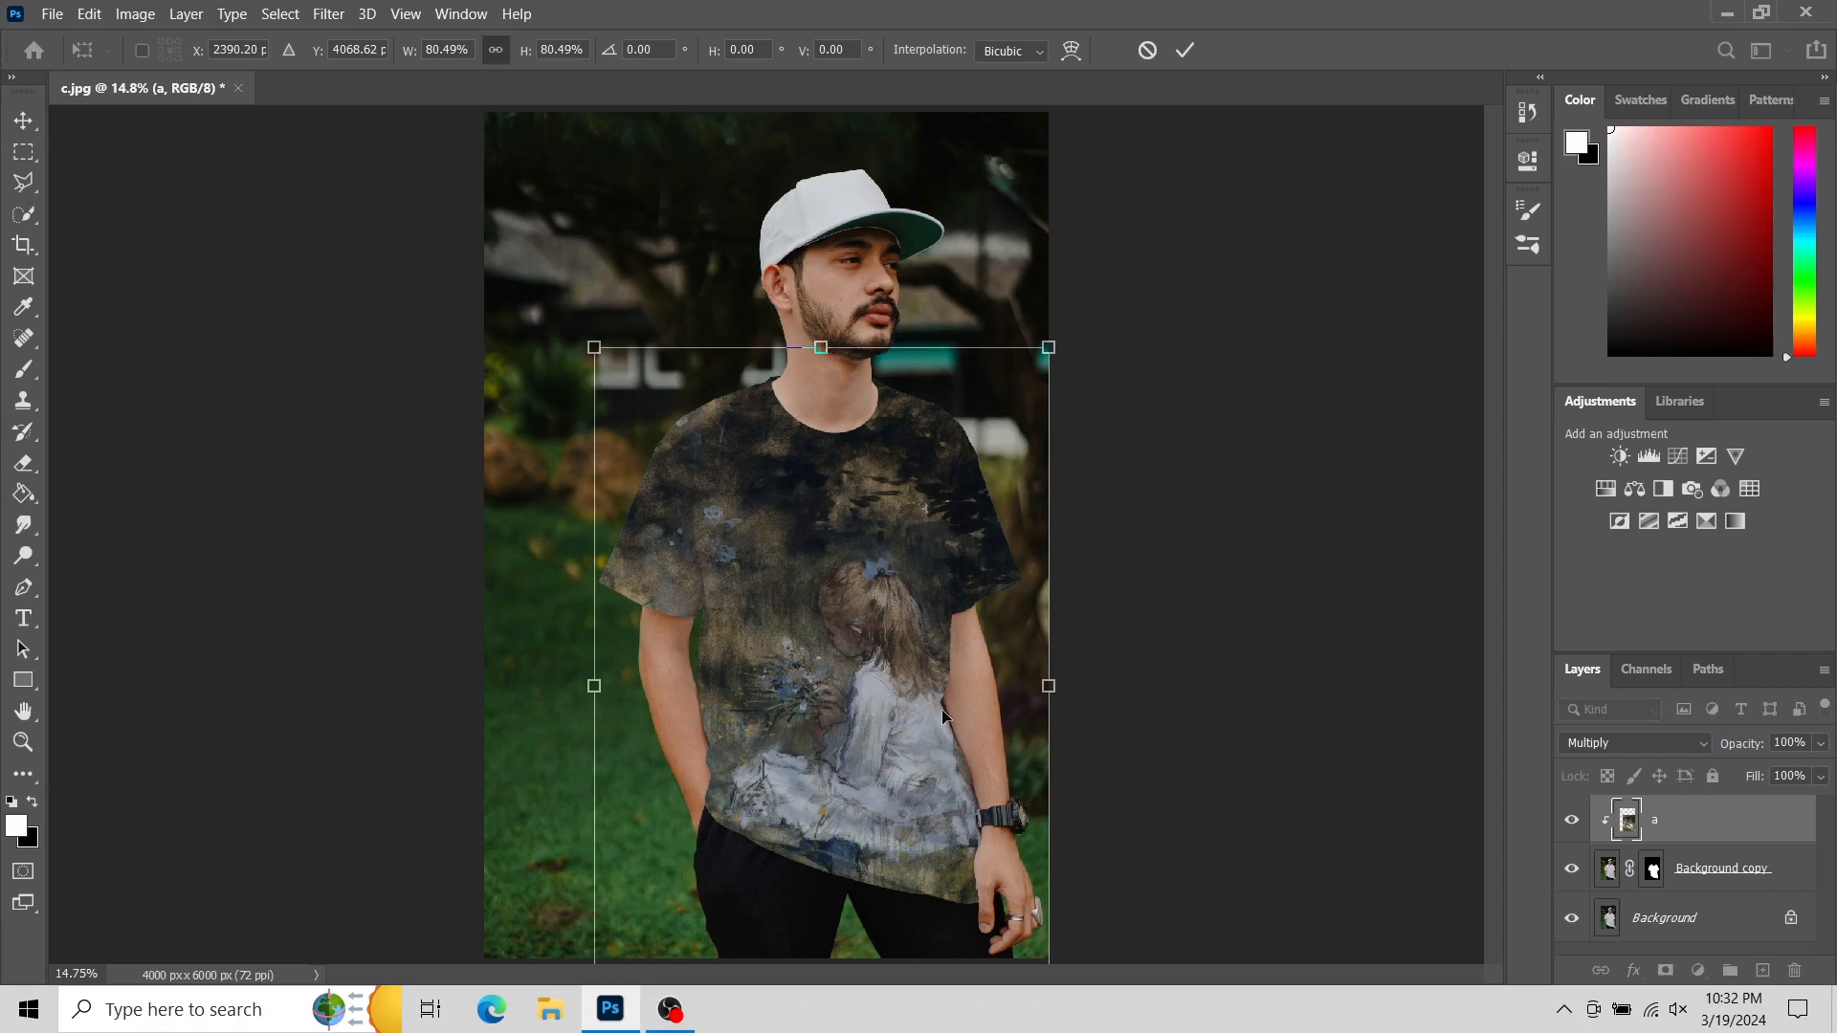
pyautogui.moveTo(907, 710); pyautogui.dragTo(886, 675)
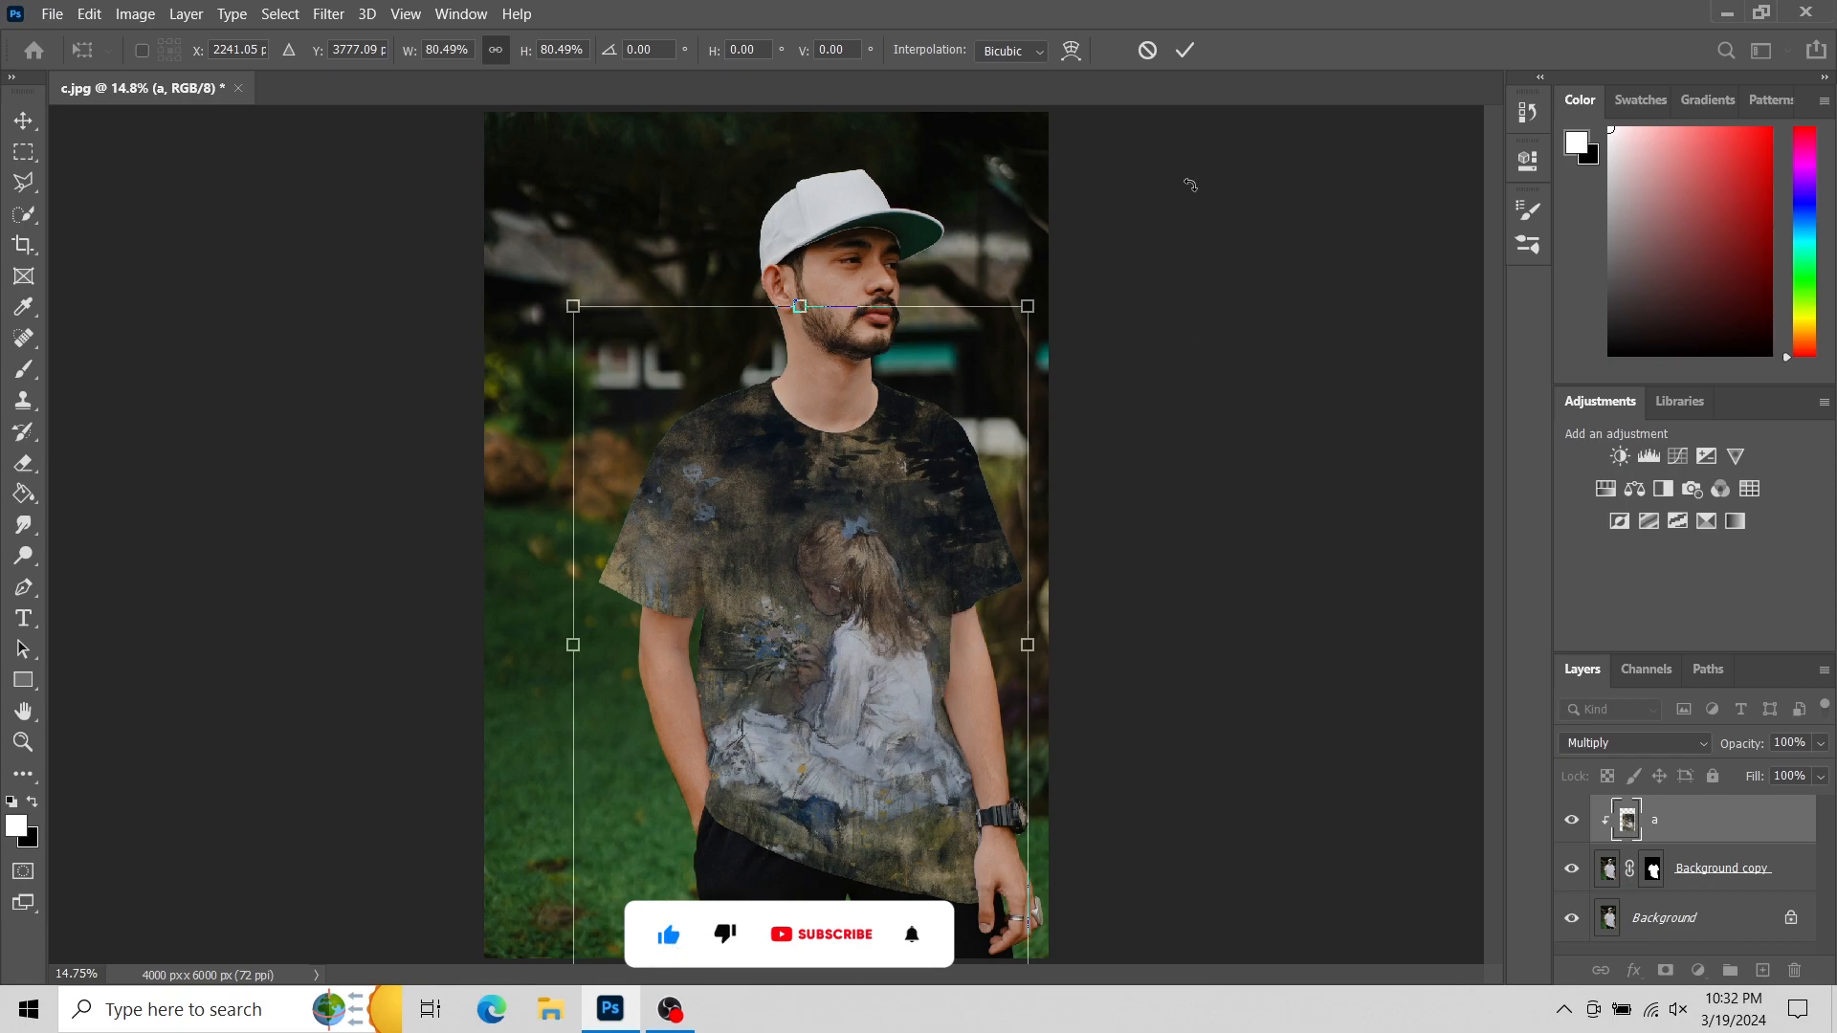
pyautogui.click(1184, 50)
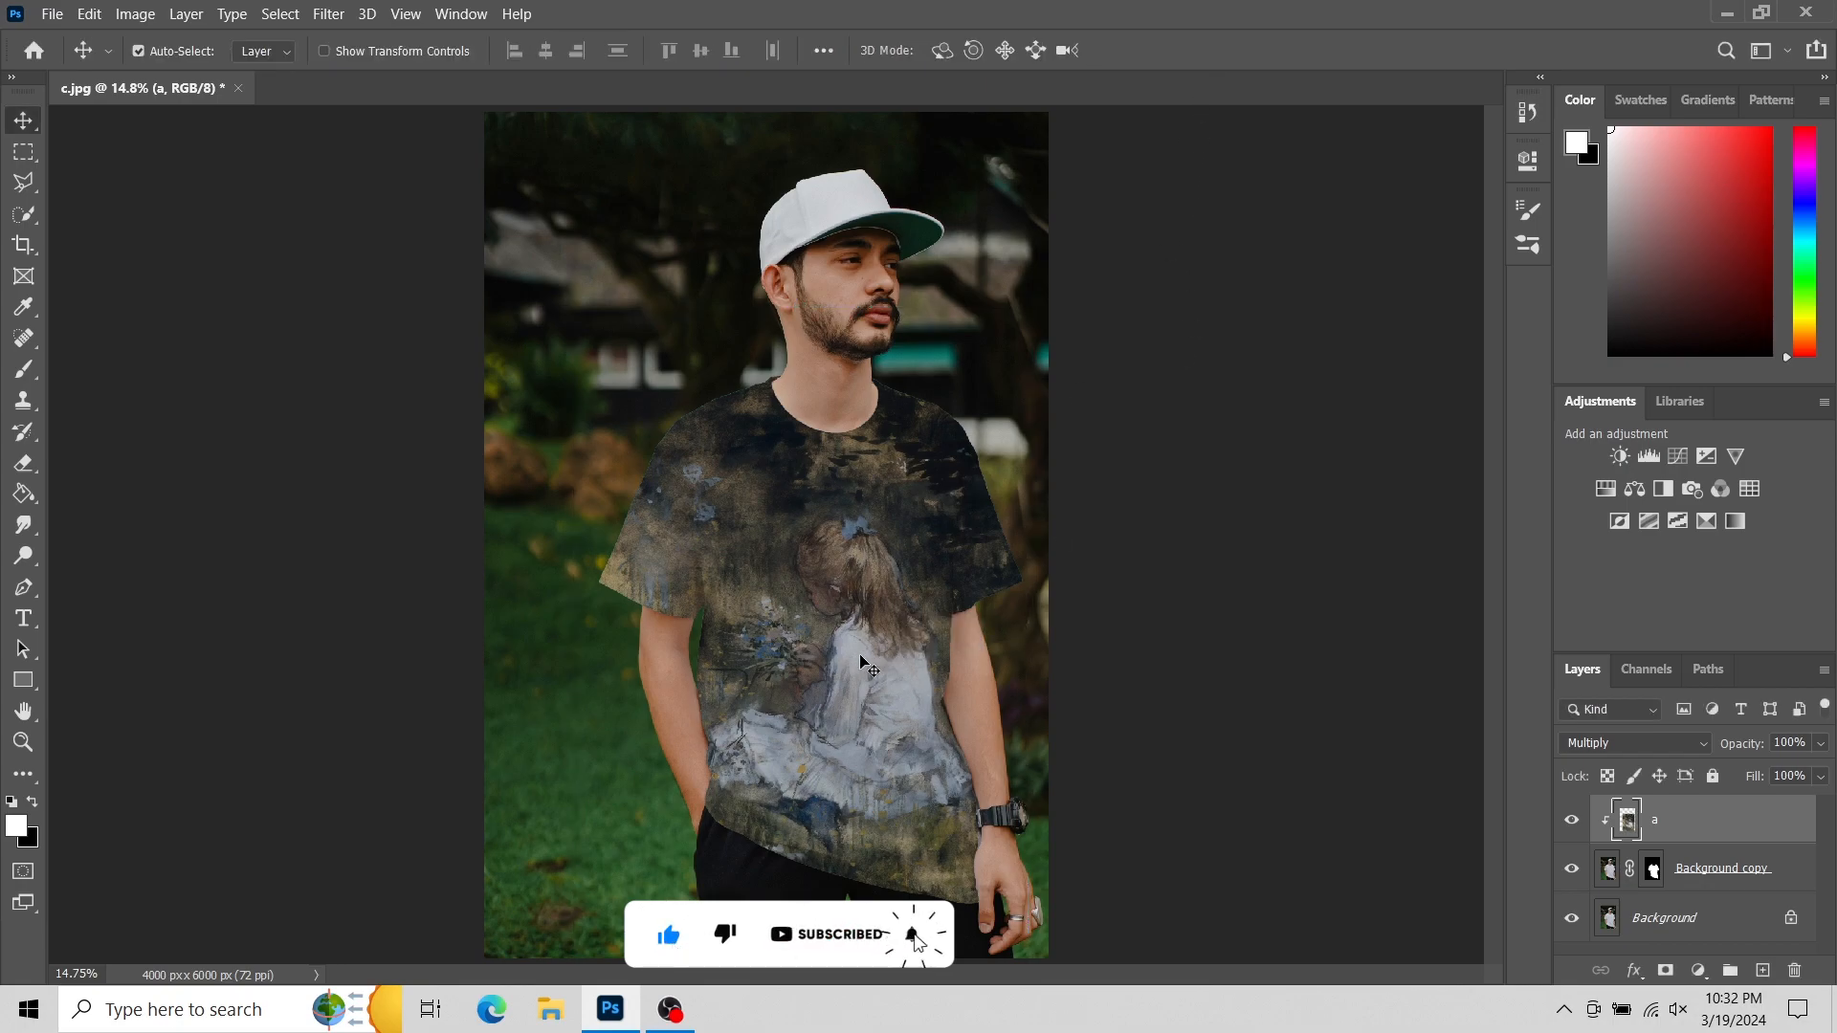
# Split the Blend If white slider of the underlying layer to about 161 / 255 in layer "a"'s blending options.
pyautogui.rightClick(1722, 821)
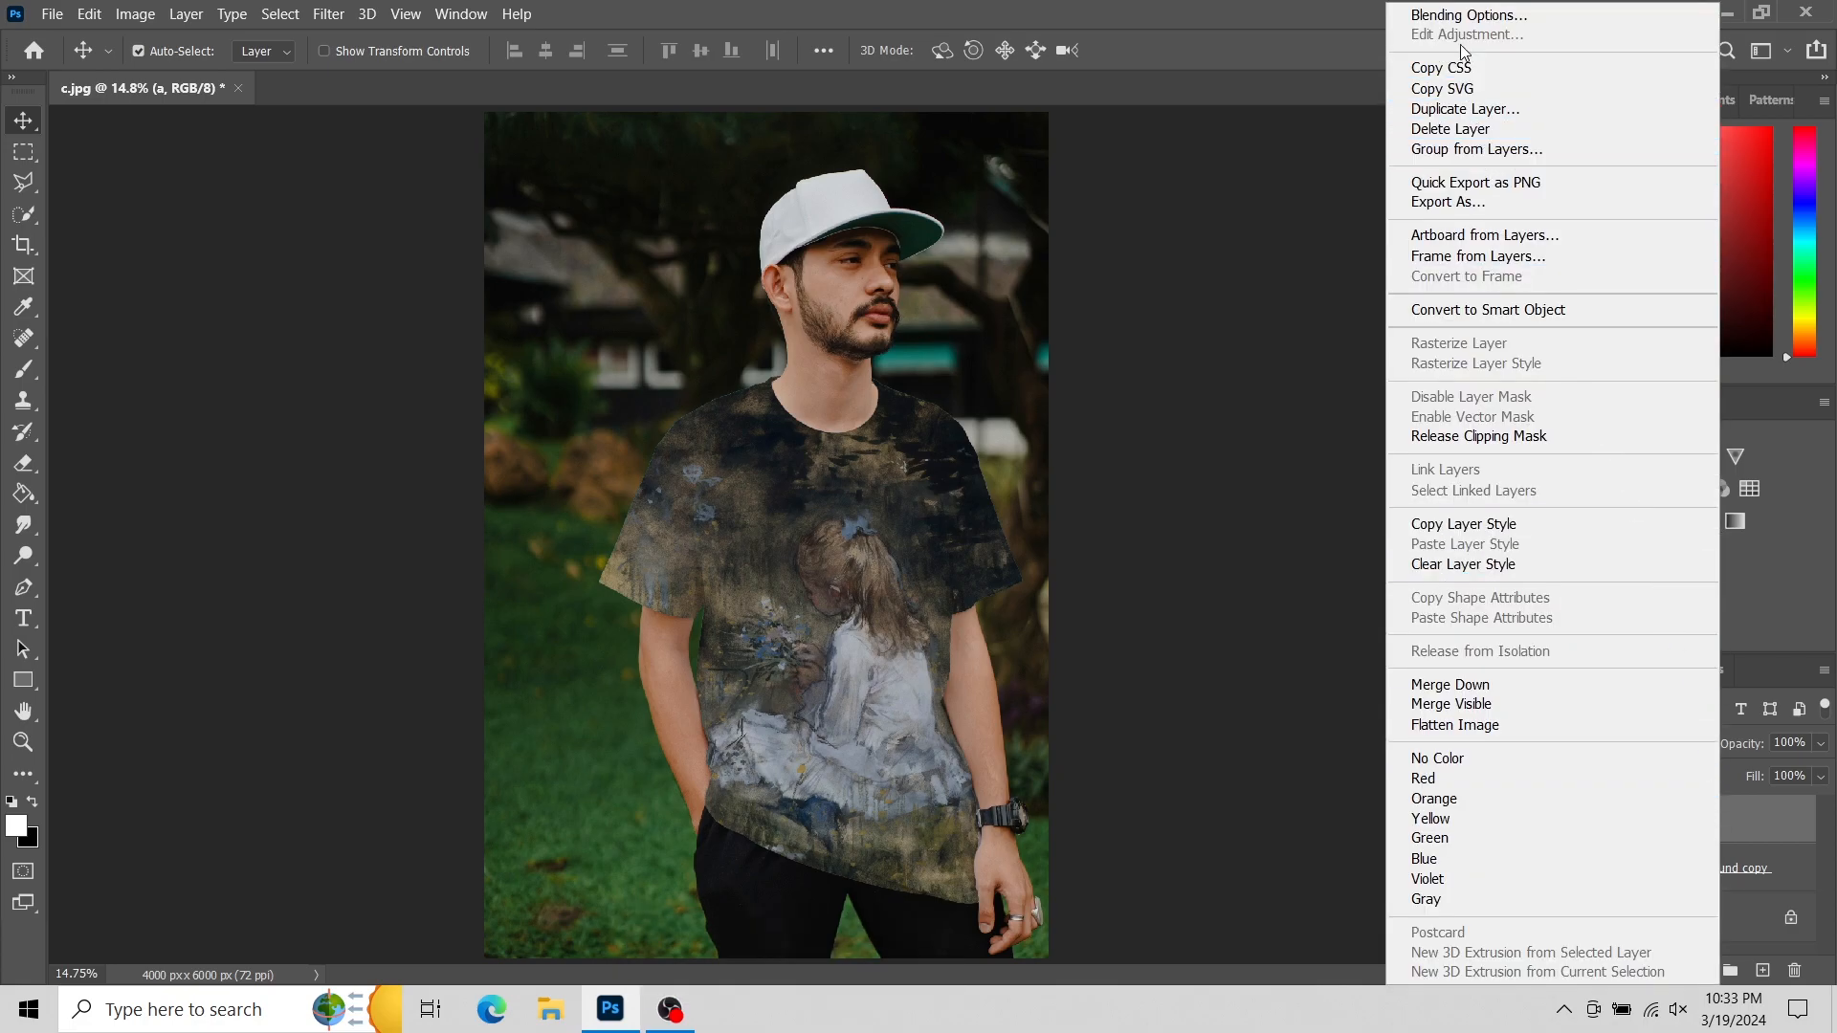
pyautogui.press('Escape')
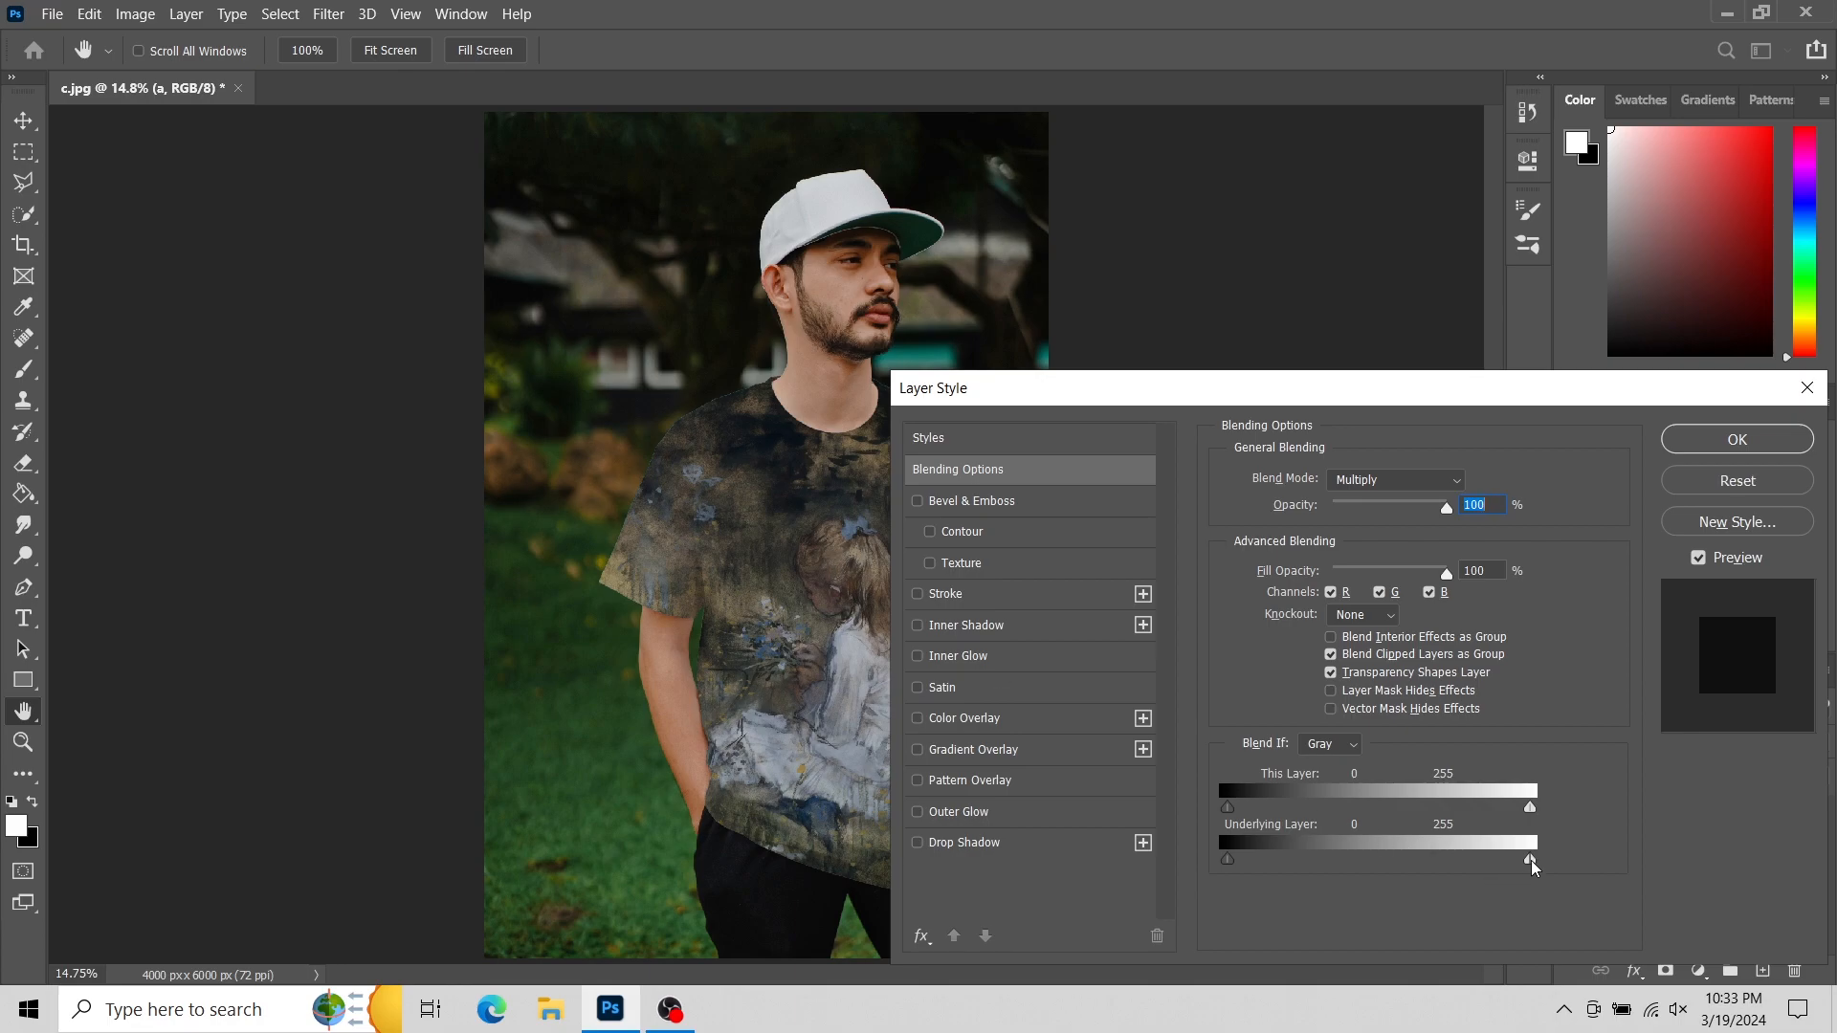
pyautogui.moveTo(1528, 860); pyautogui.dragTo(1438, 866)
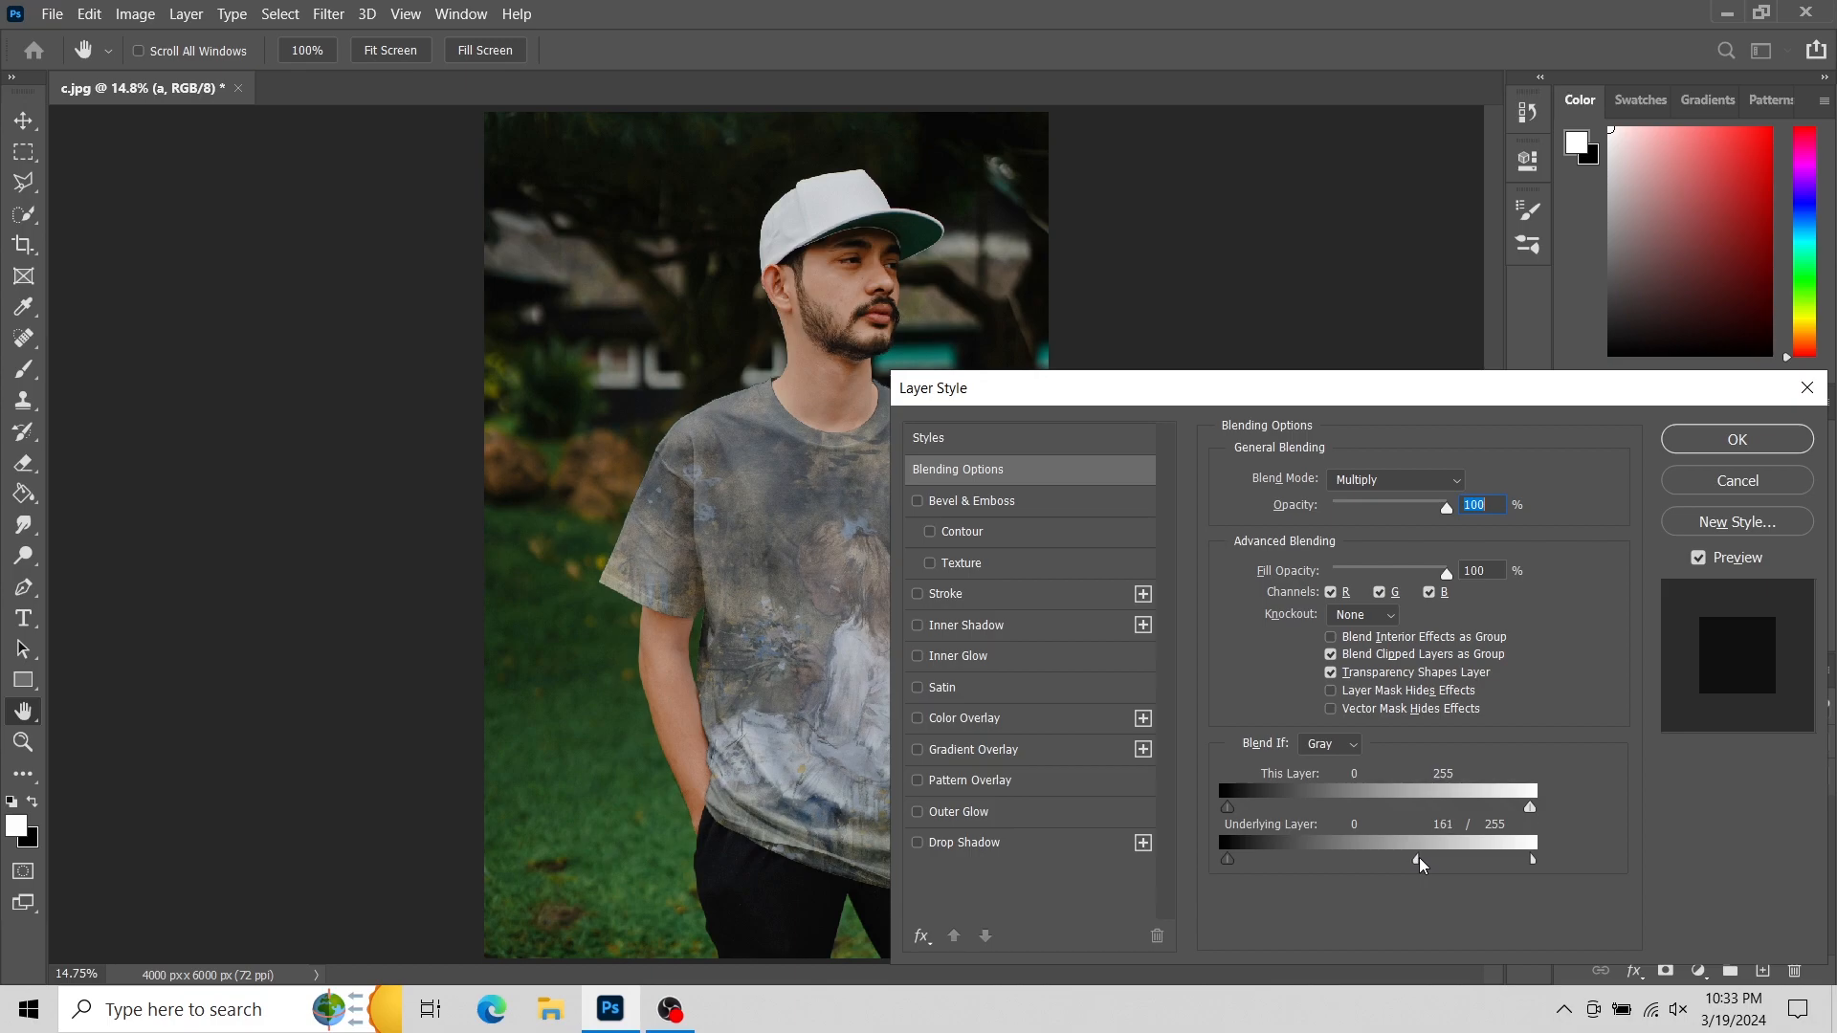
pyautogui.click(1713, 447)
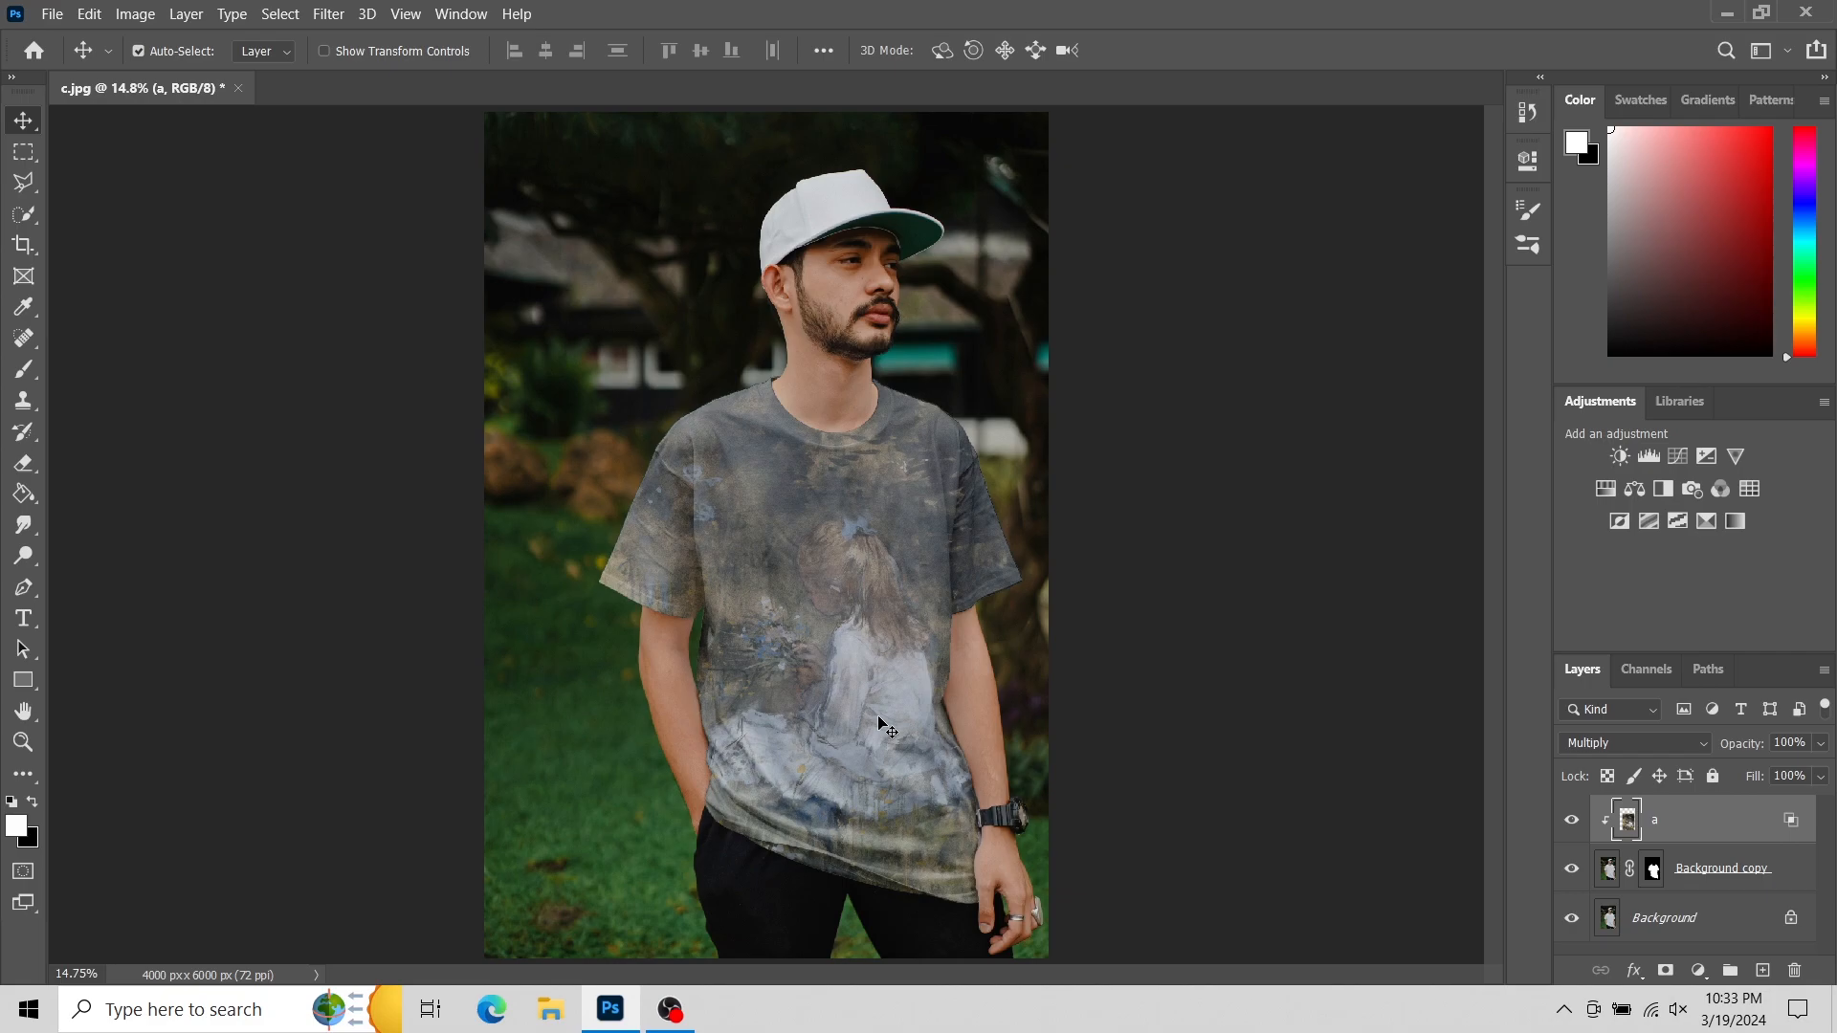
# Warp the painting on layer "a" so the girl's figure and the surrounding texture follow the shirt's front.
pyautogui.hotkey('ctrl', 't')
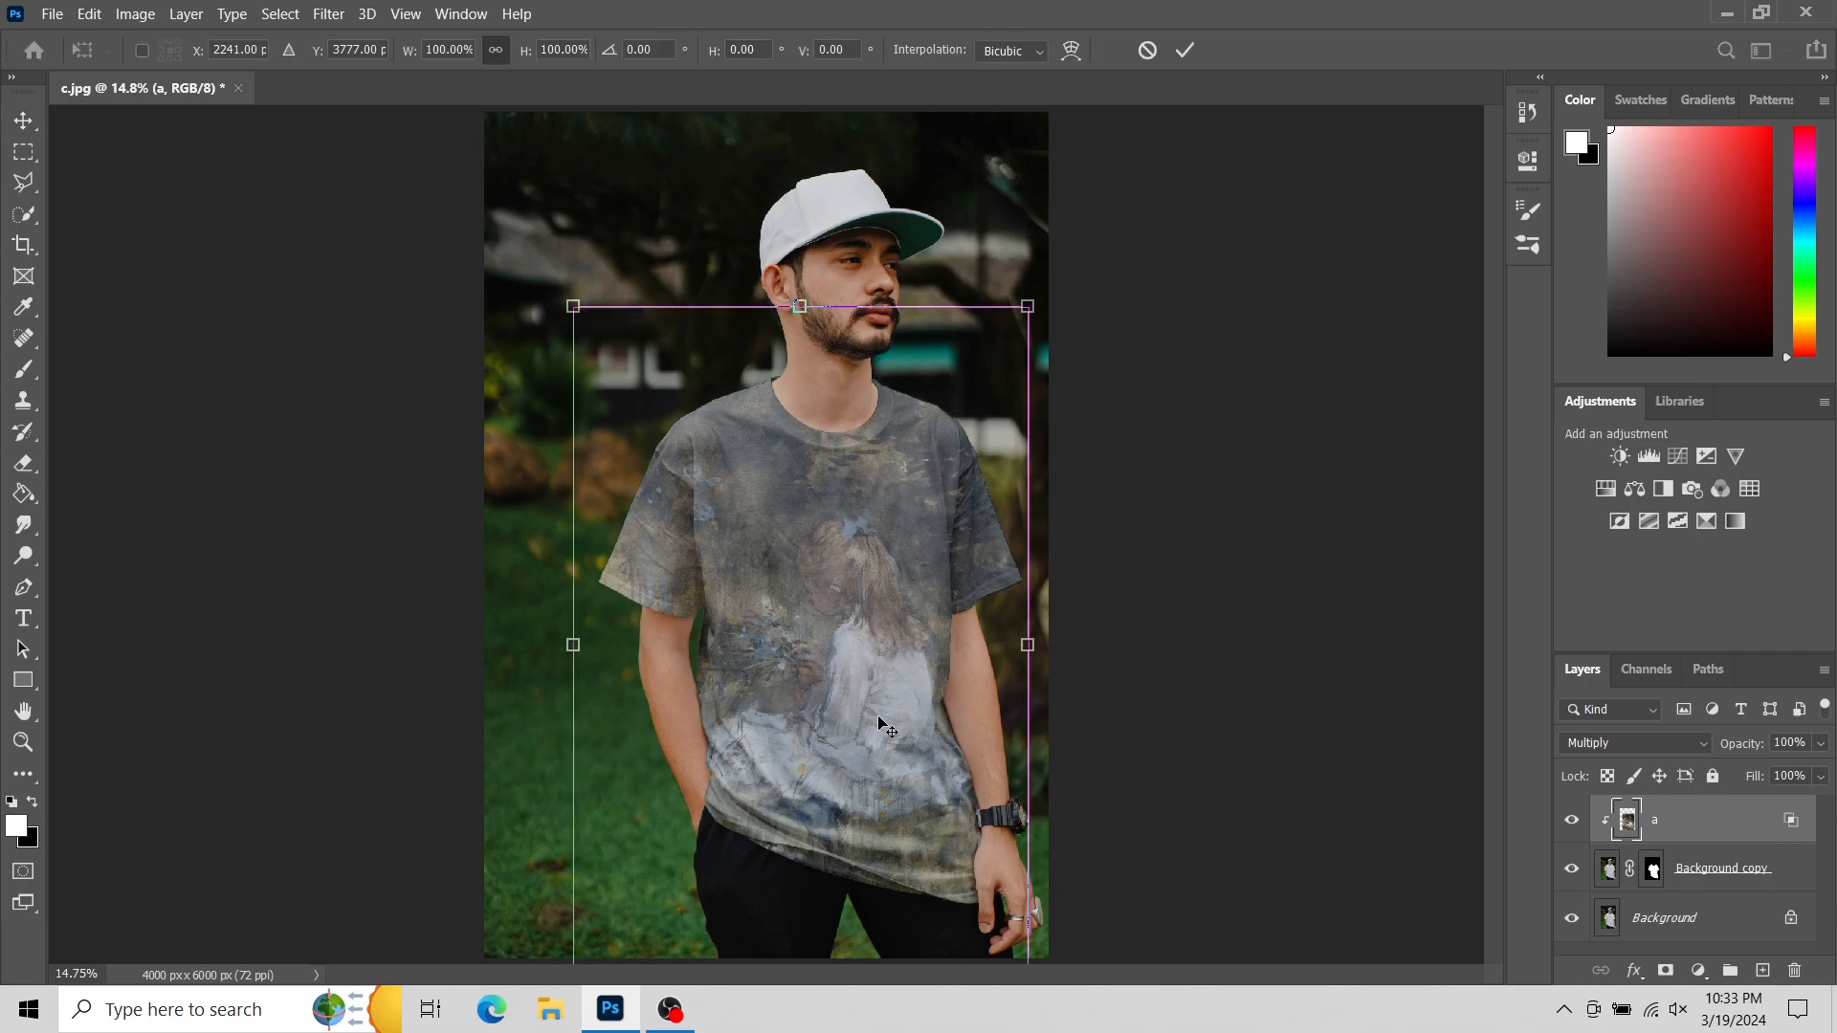
pyautogui.rightClick(820, 585)
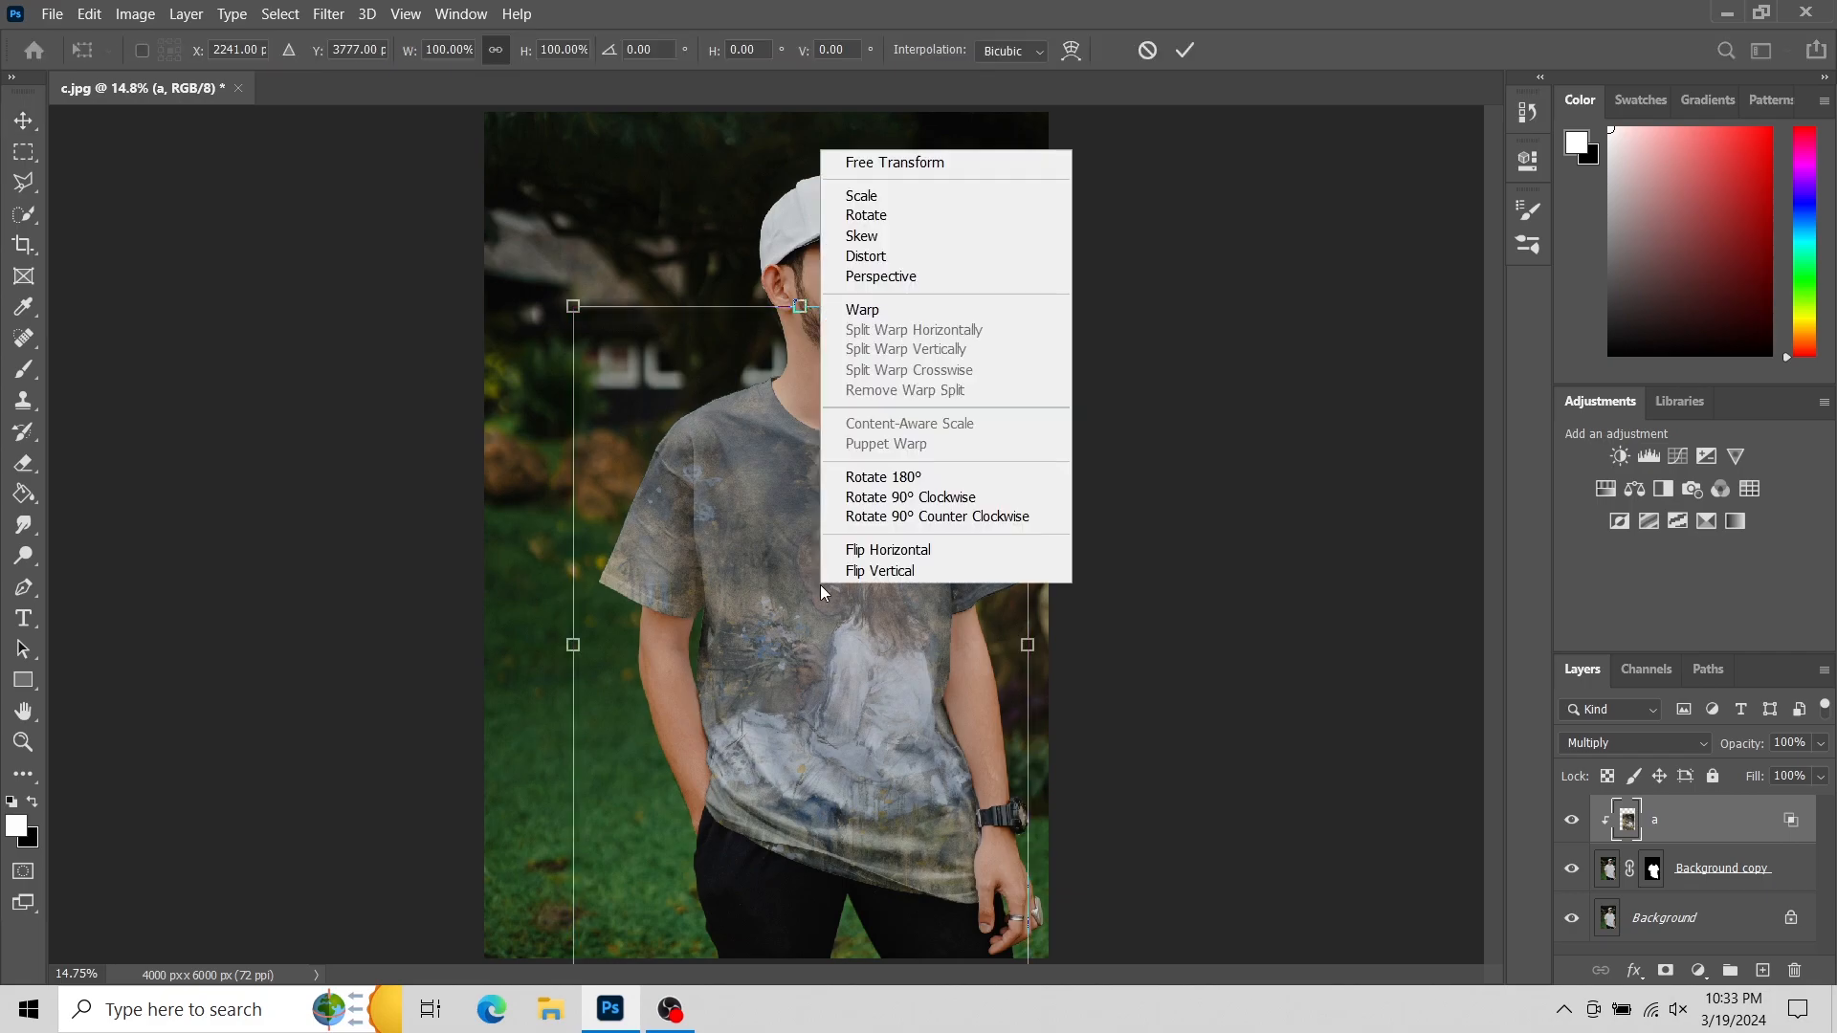
pyautogui.click(858, 312)
pyautogui.moveTo(781, 656); pyautogui.dragTo(777, 630)
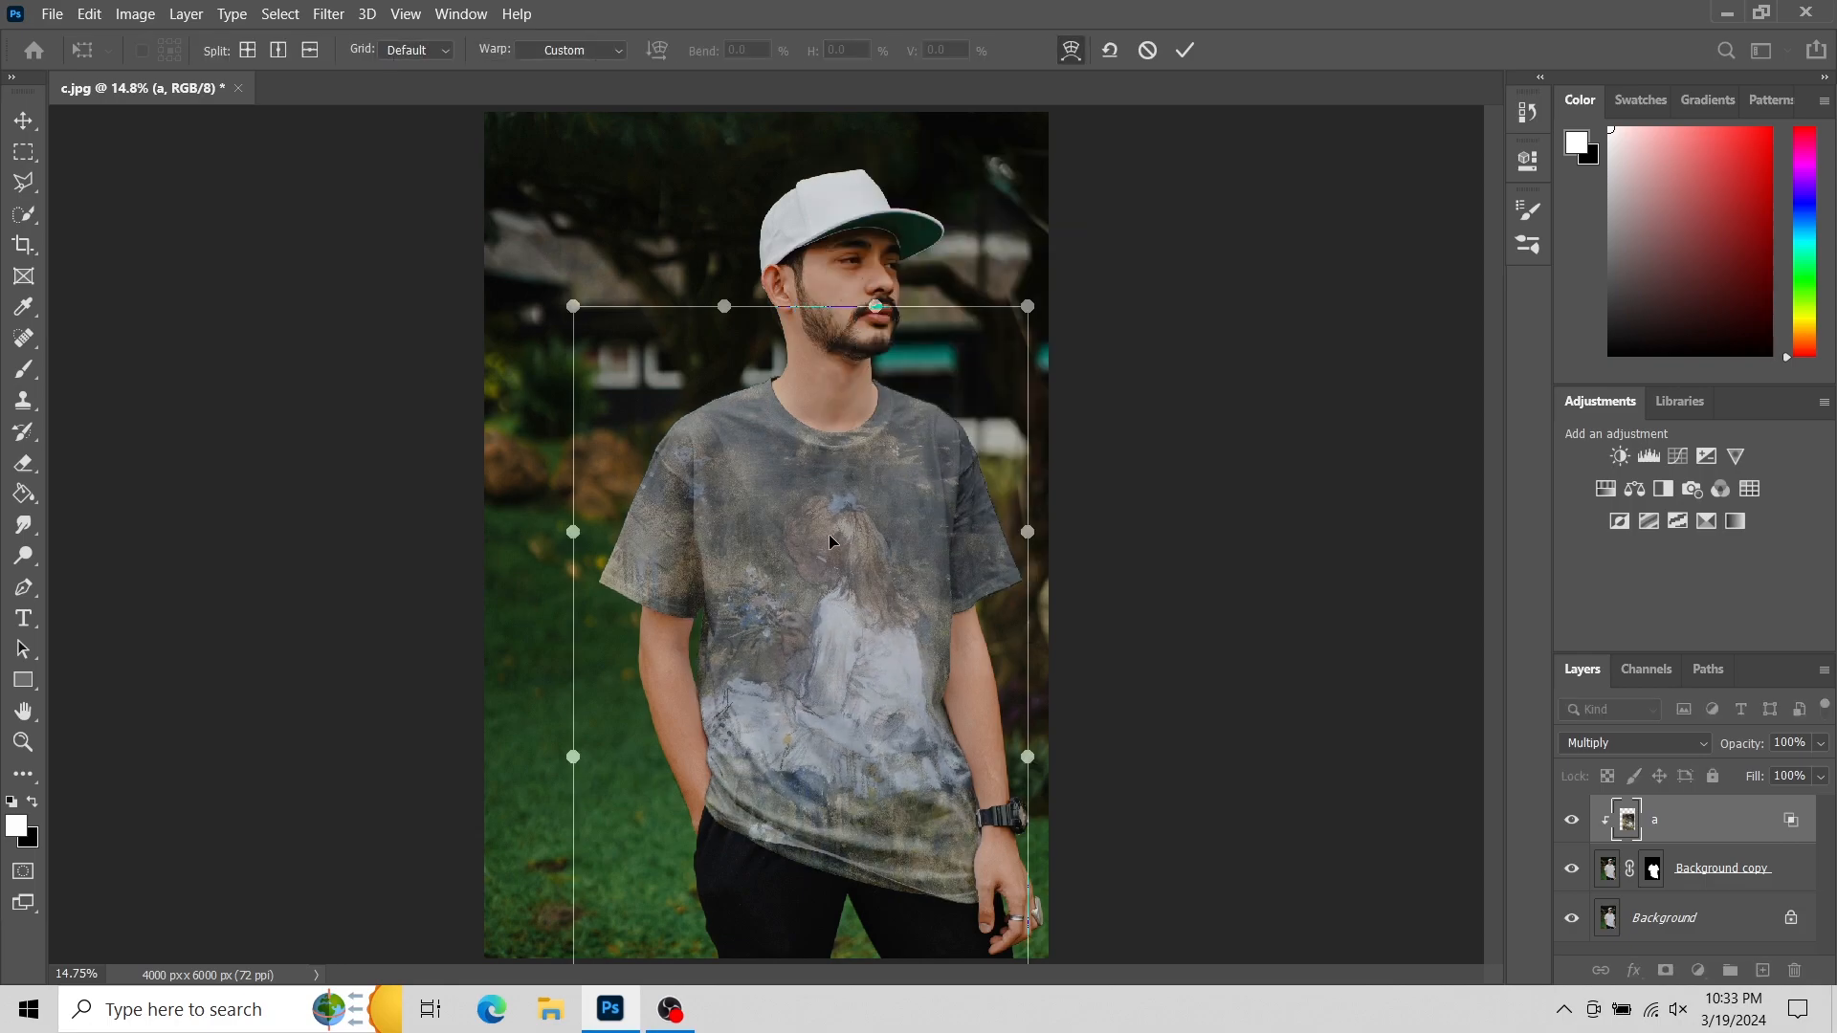
pyautogui.moveTo(830, 561)
pyautogui.mouseDown()
pyautogui.moveTo(837, 614)
pyautogui.moveTo(834, 597)
pyautogui.mouseUp()
pyautogui.moveTo(907, 517); pyautogui.dragTo(907, 507)
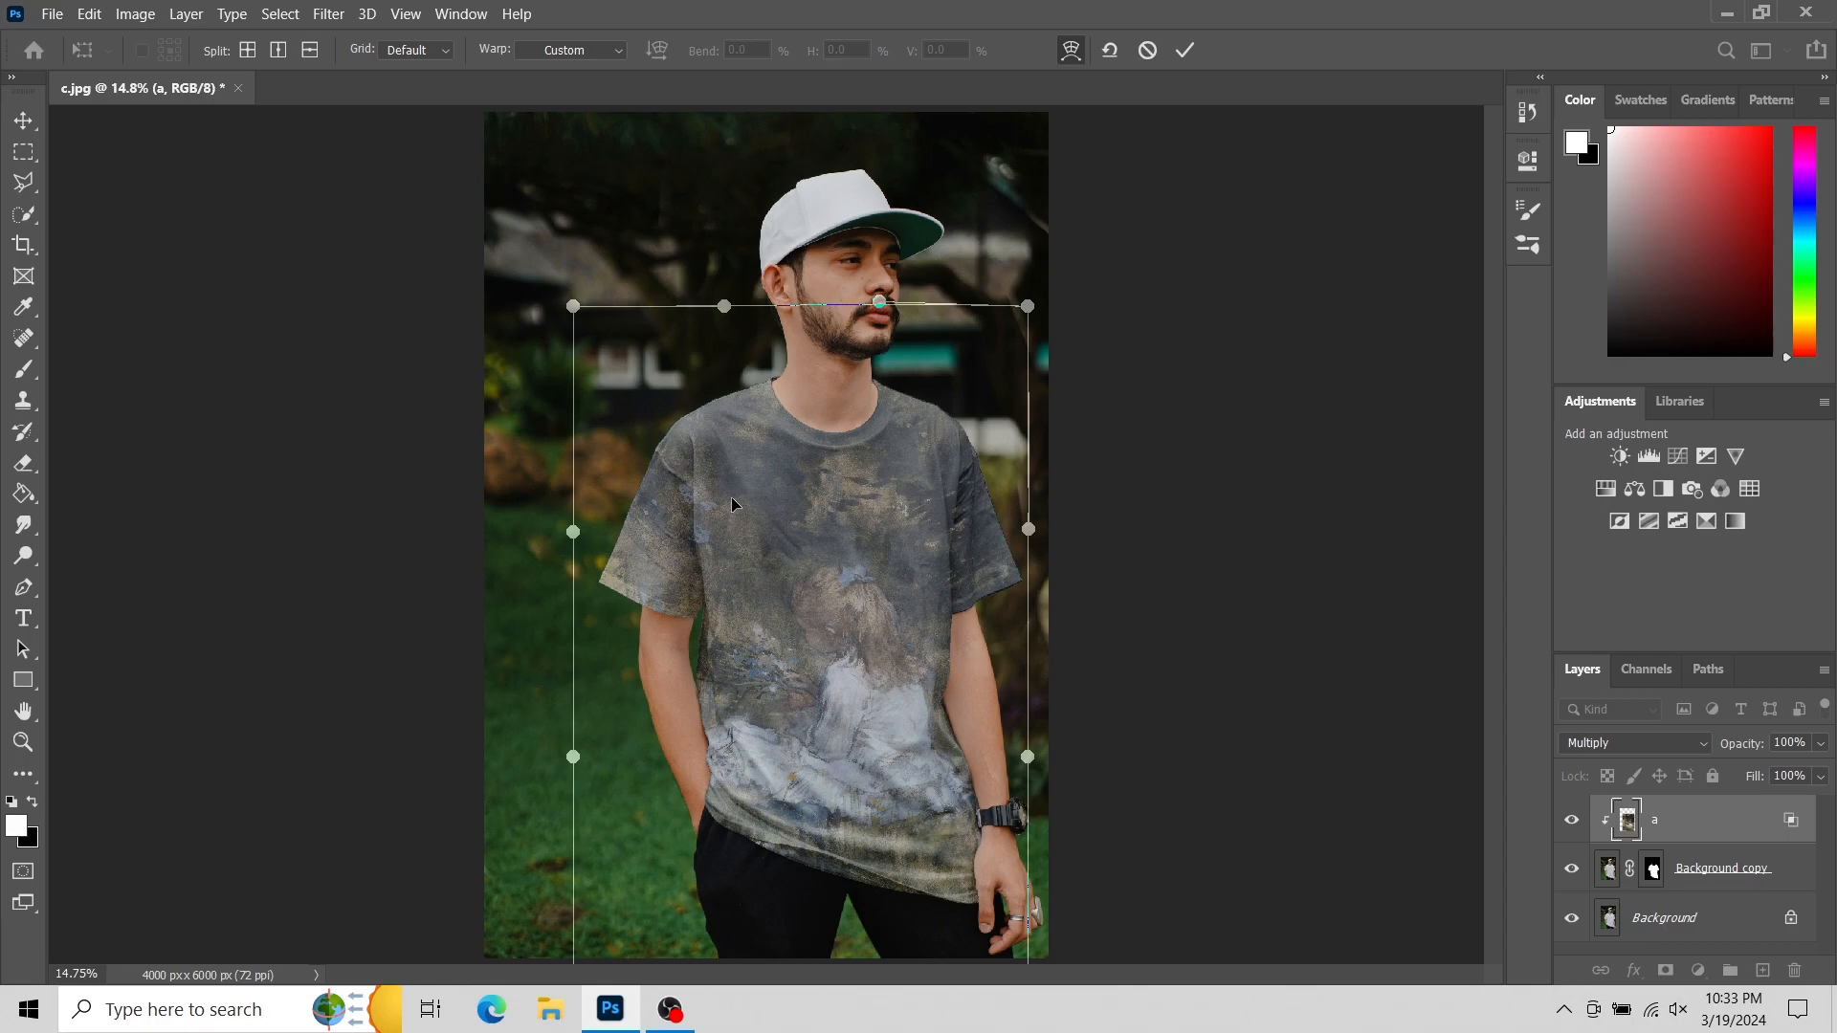
pyautogui.moveTo(832, 581); pyautogui.dragTo(816, 585)
pyautogui.click(1185, 58)
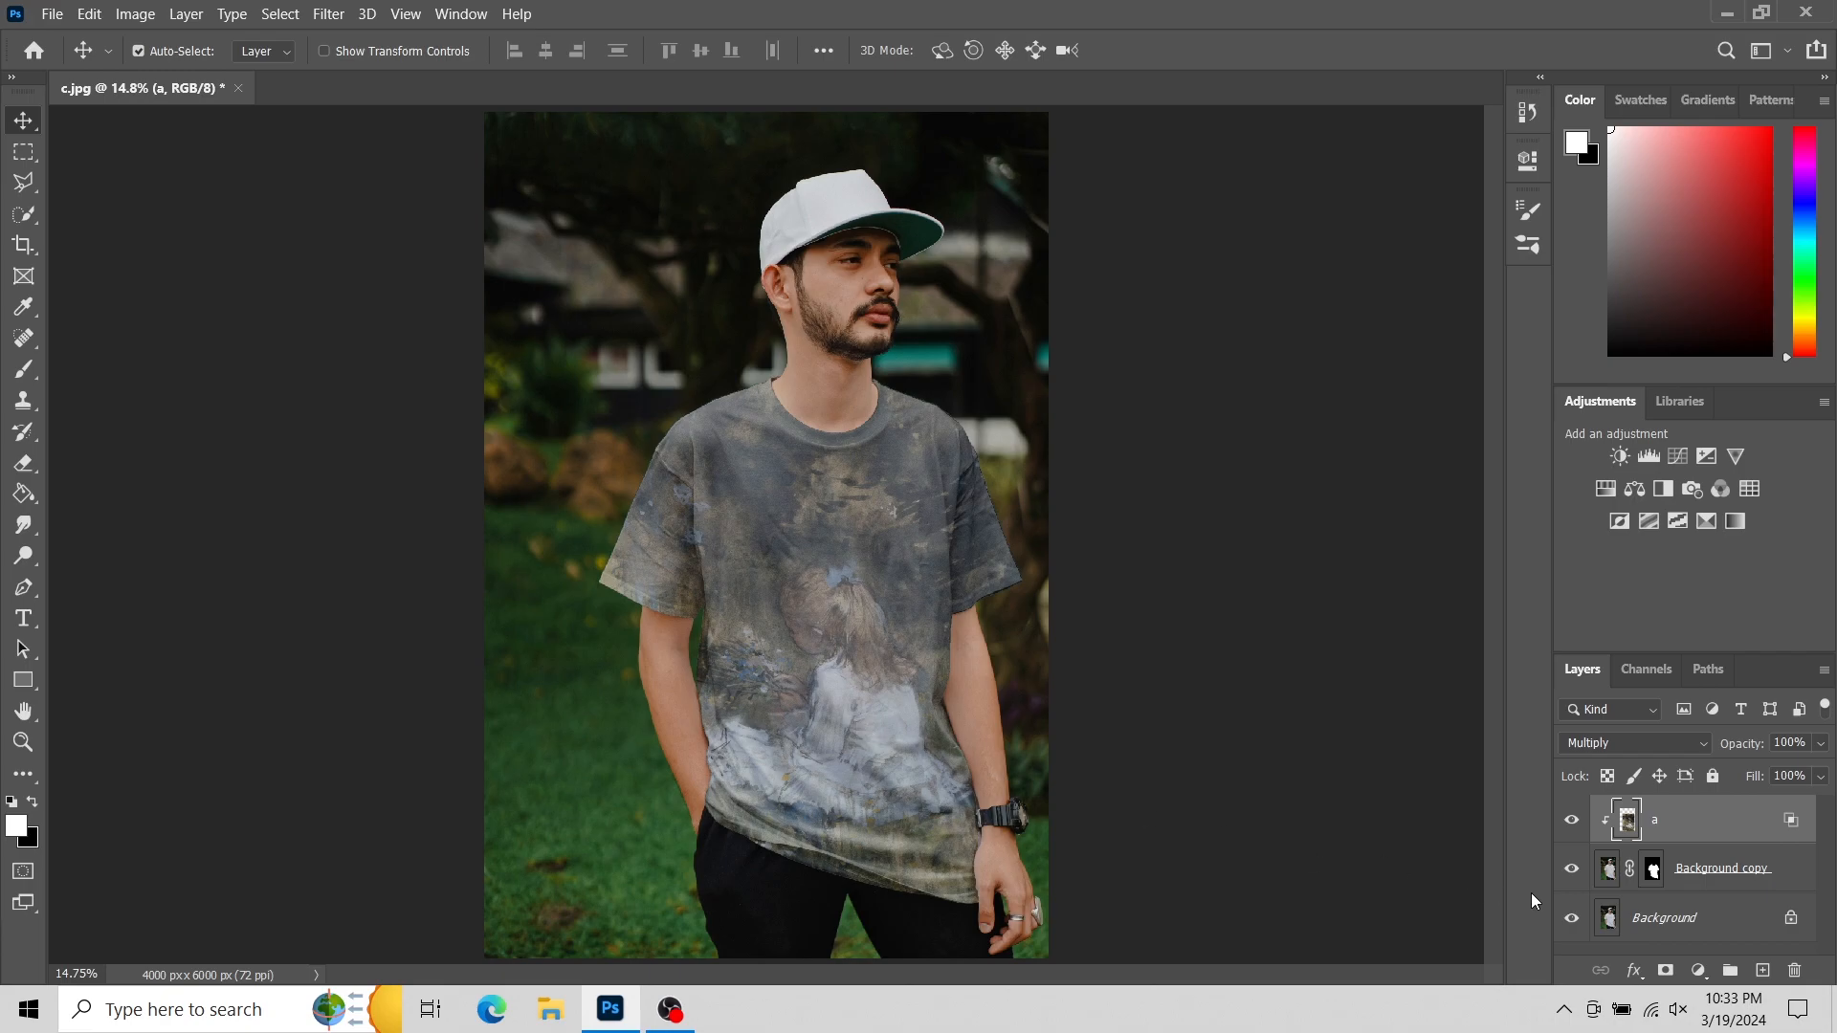
# Add a Hue/Saturation adjustment layer above layer "a" and clip it to the layers below.
pyautogui.click(1694, 971)
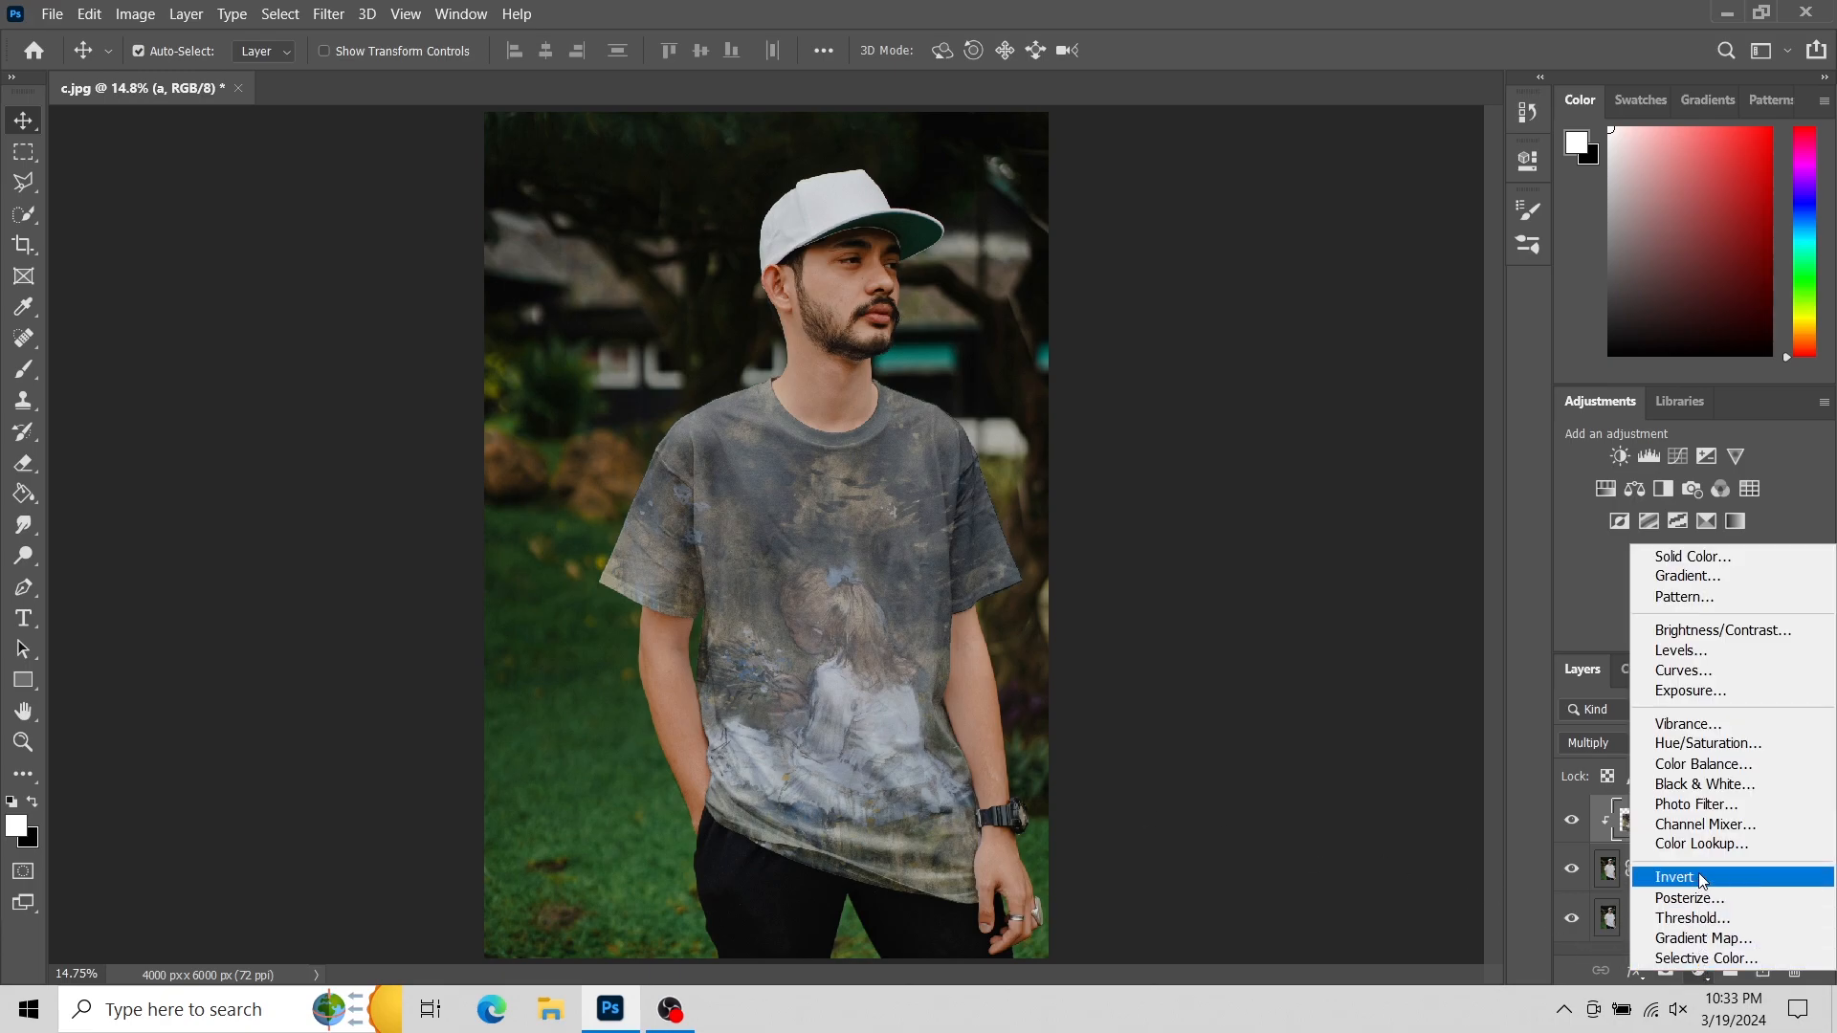
pyautogui.click(1699, 748)
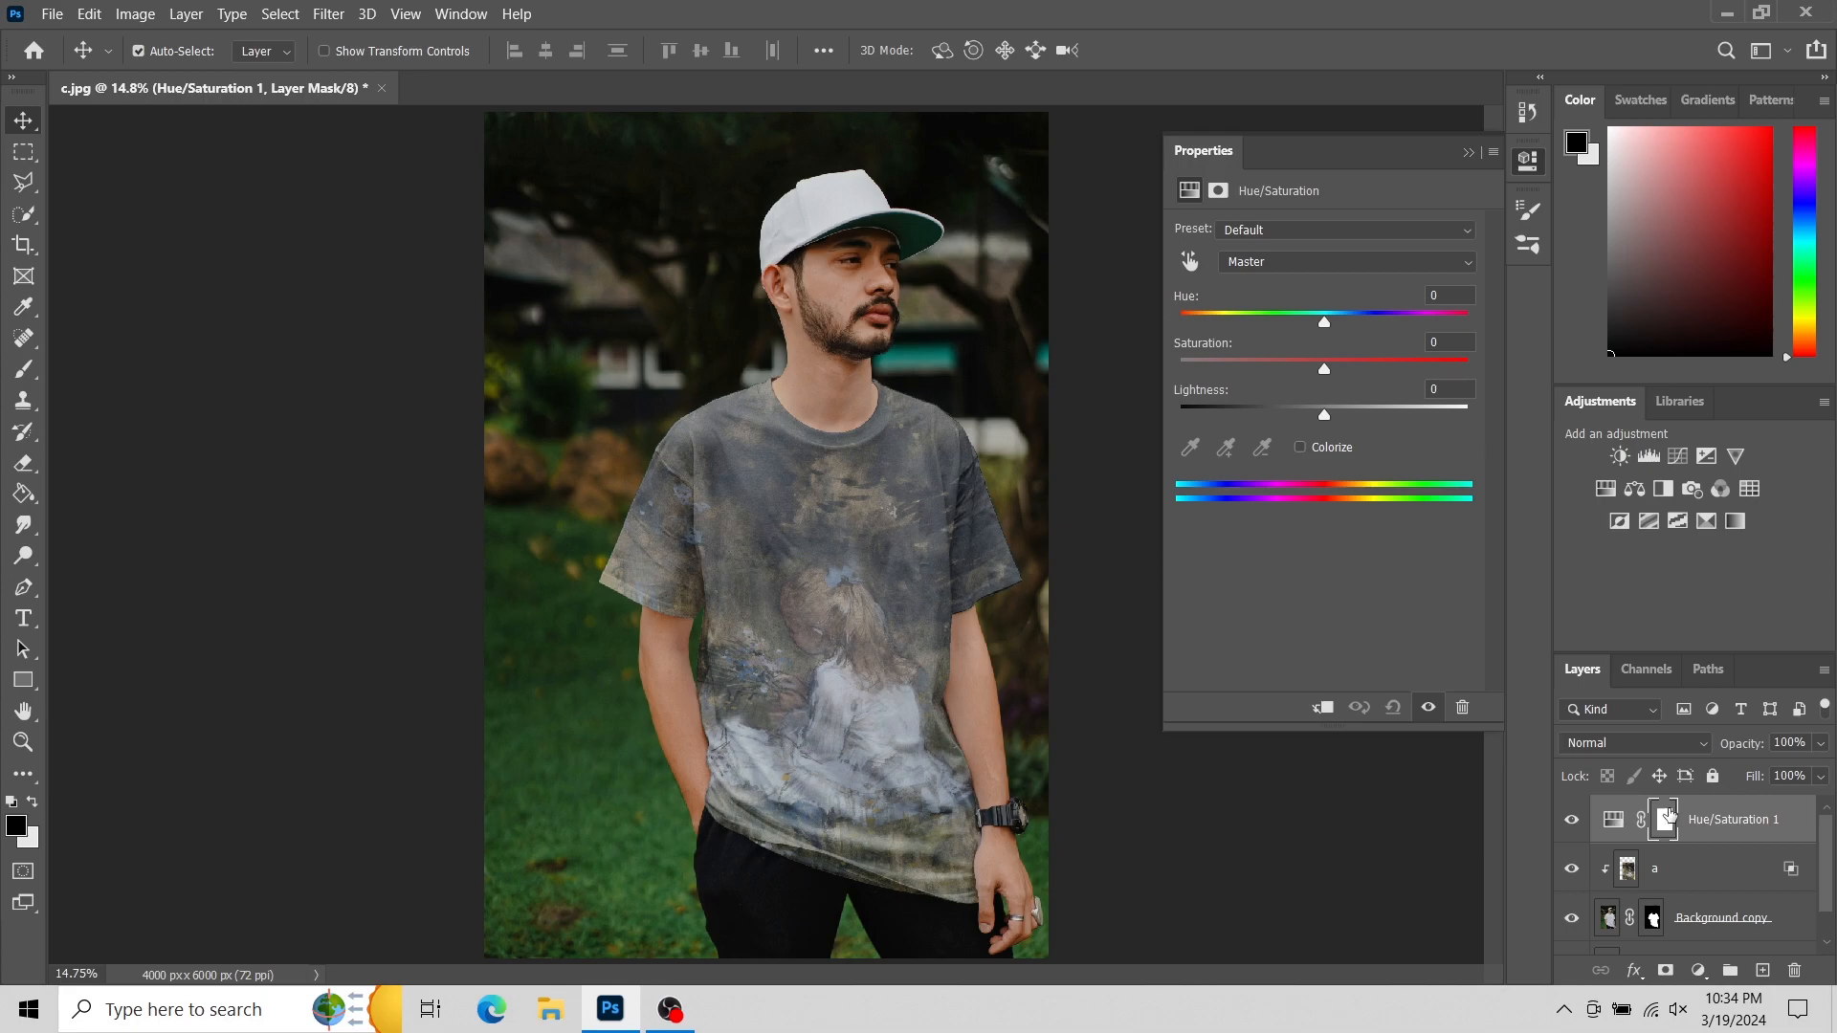
pyautogui.rightClick(1717, 816)
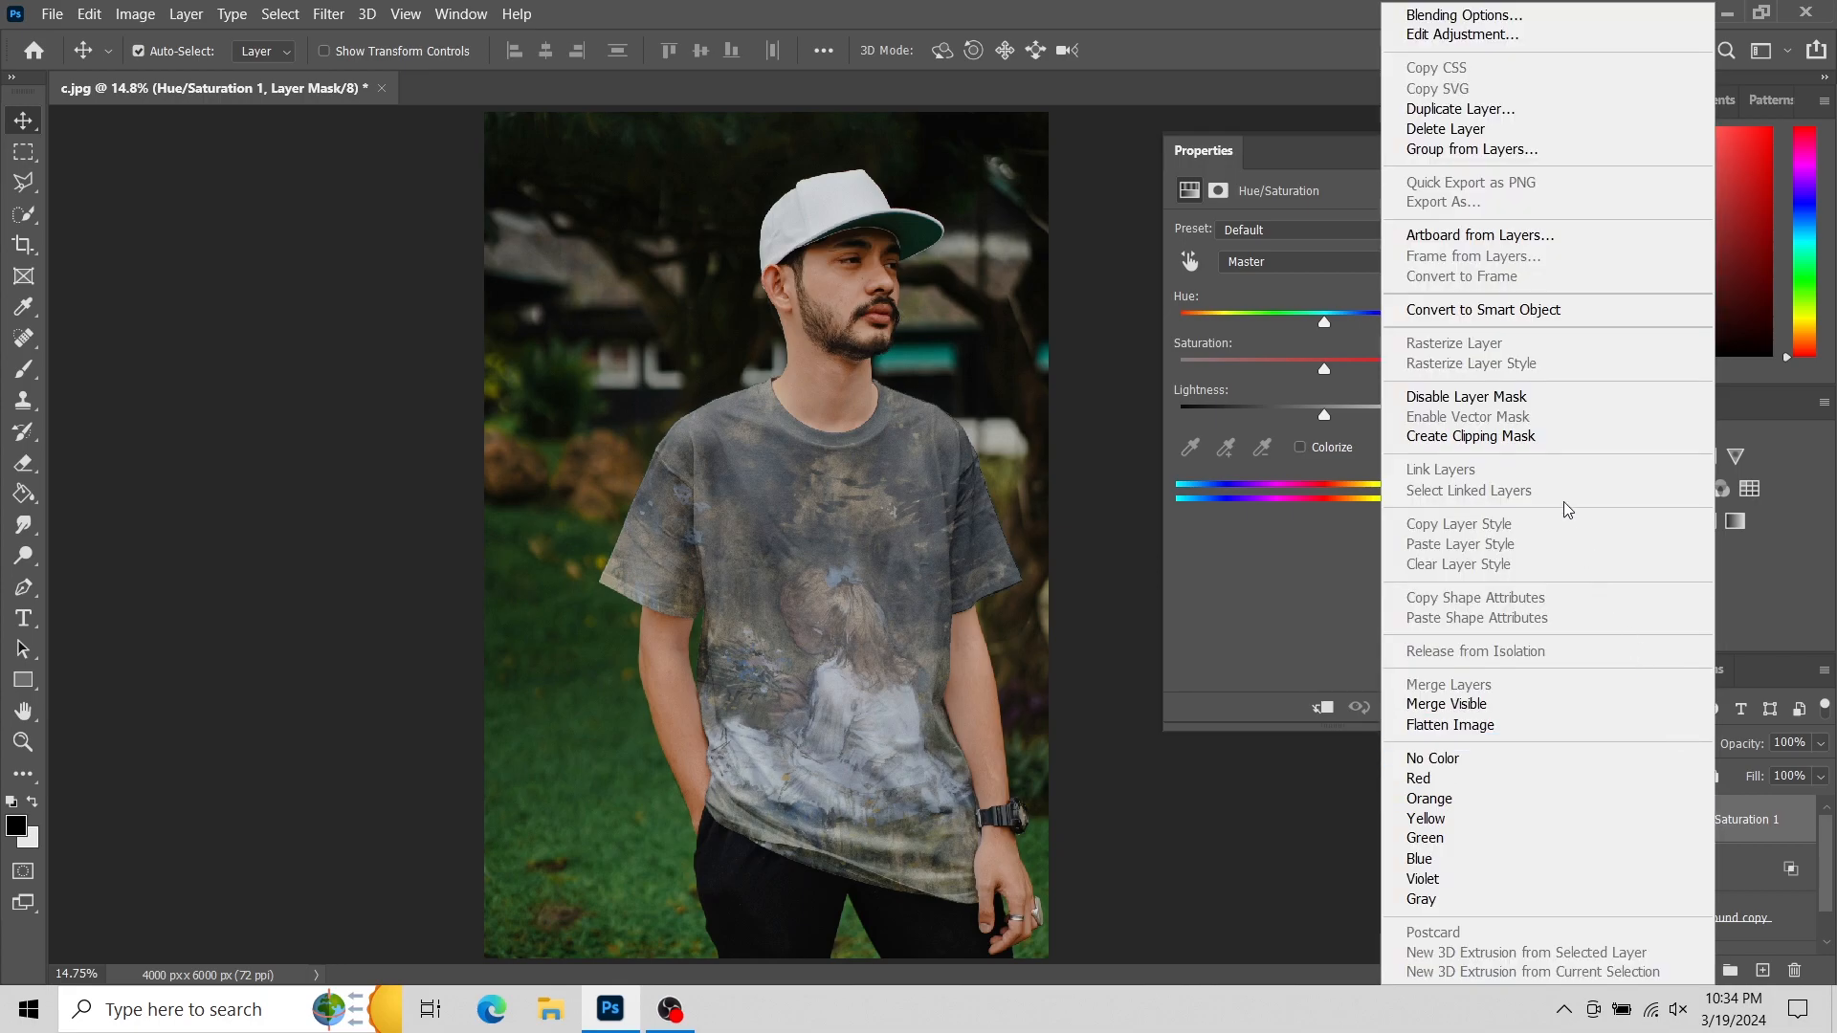
pyautogui.click(1522, 437)
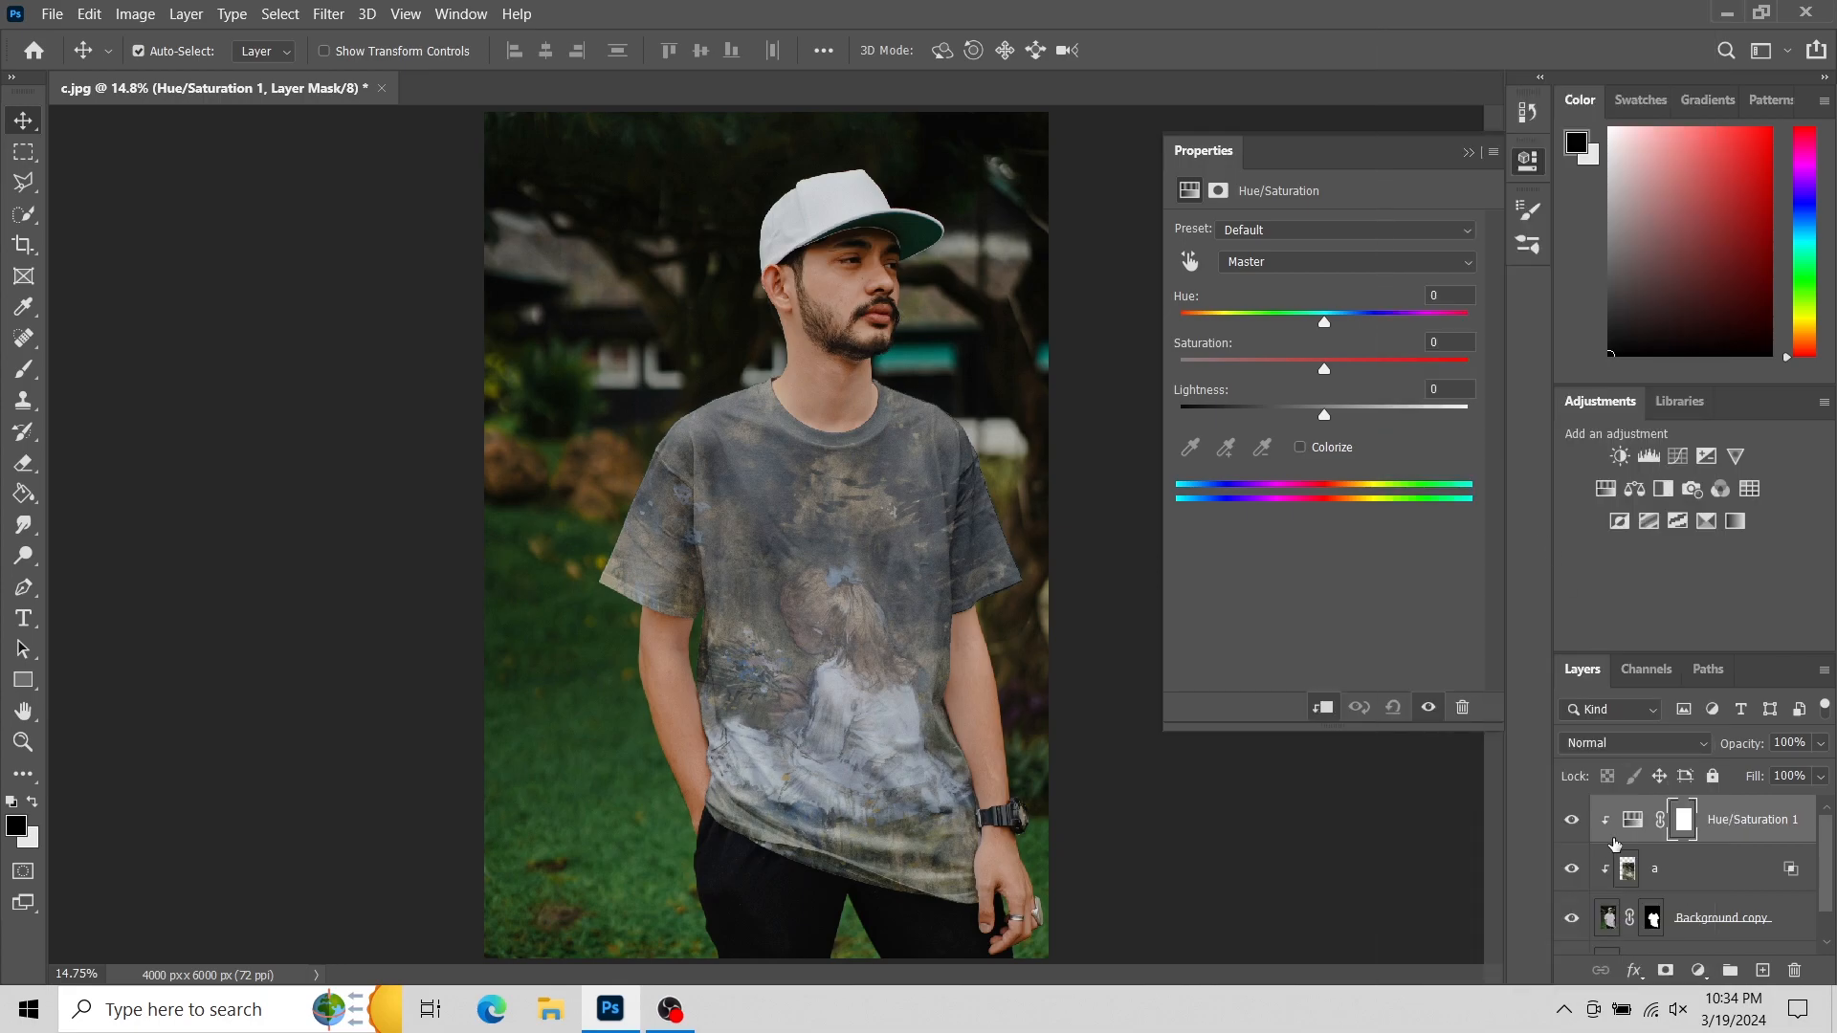
# Set the Hue/Saturation adjustment's lightness to about -18 and its saturation to about +33.
pyautogui.moveTo(1323, 411); pyautogui.dragTo(1308, 418)
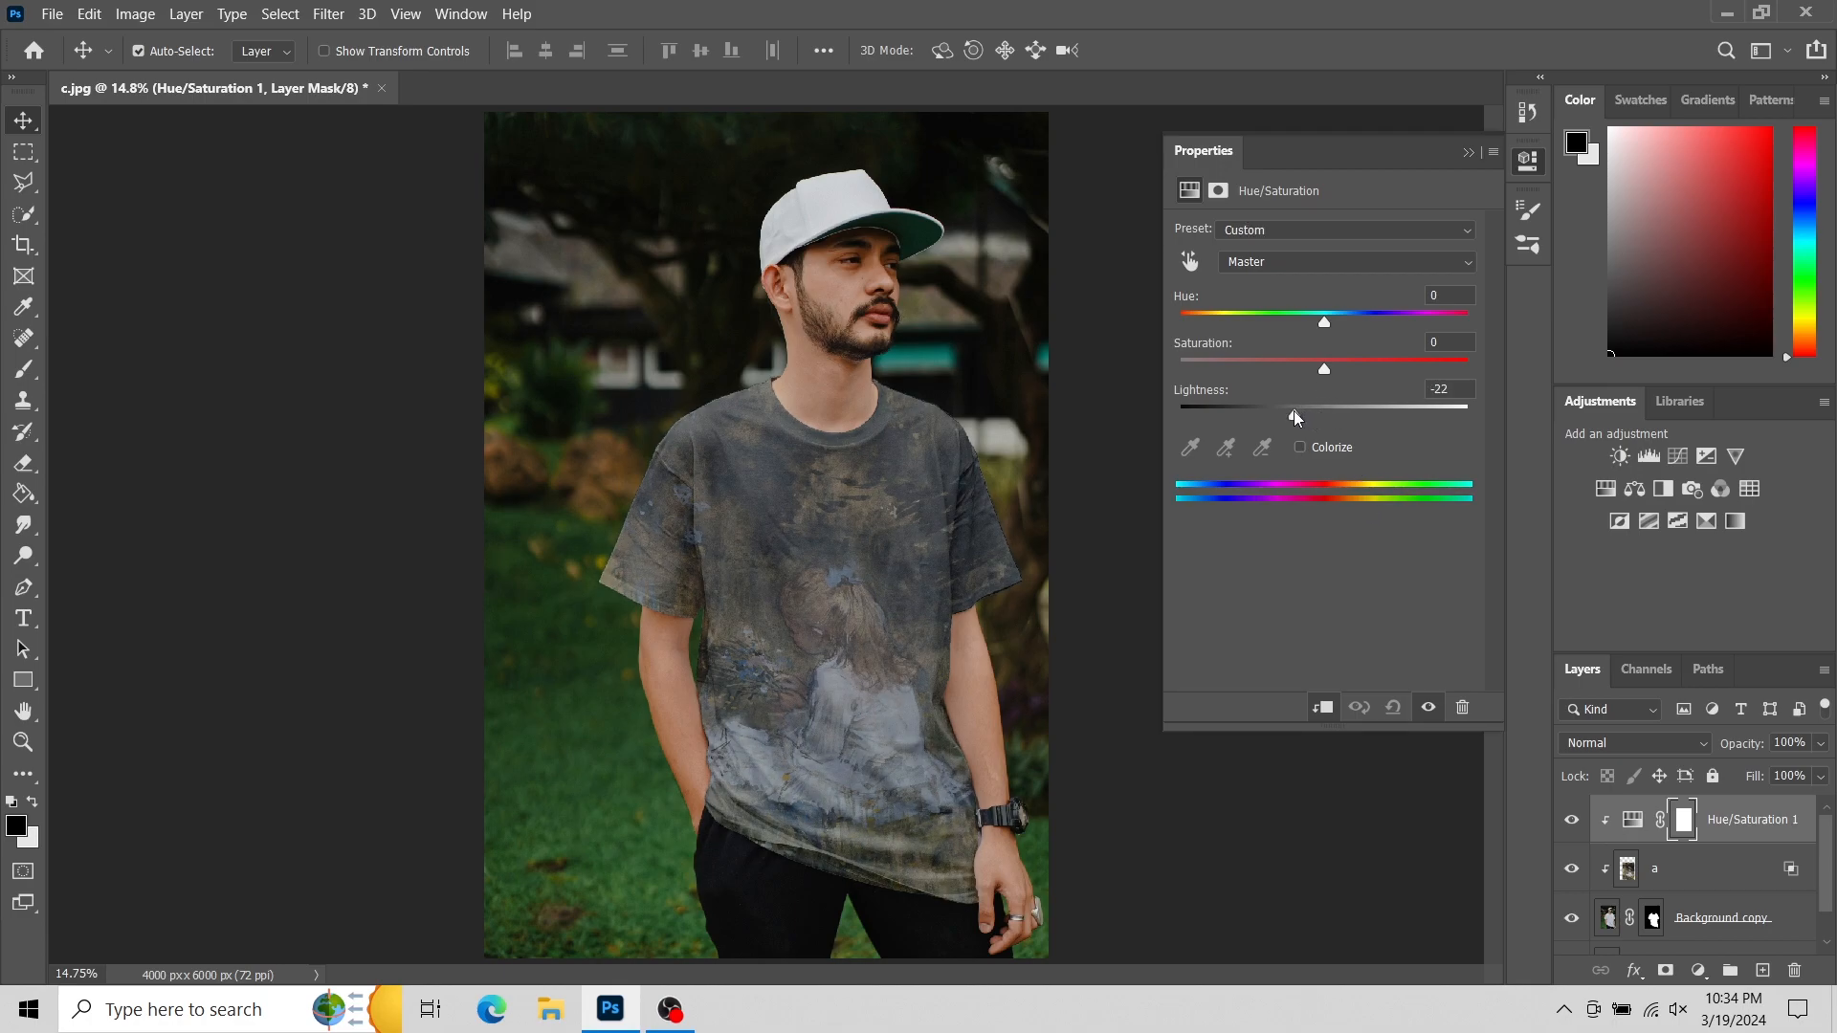
pyautogui.moveTo(1326, 370); pyautogui.dragTo(1373, 374)
pyautogui.click(1468, 153)
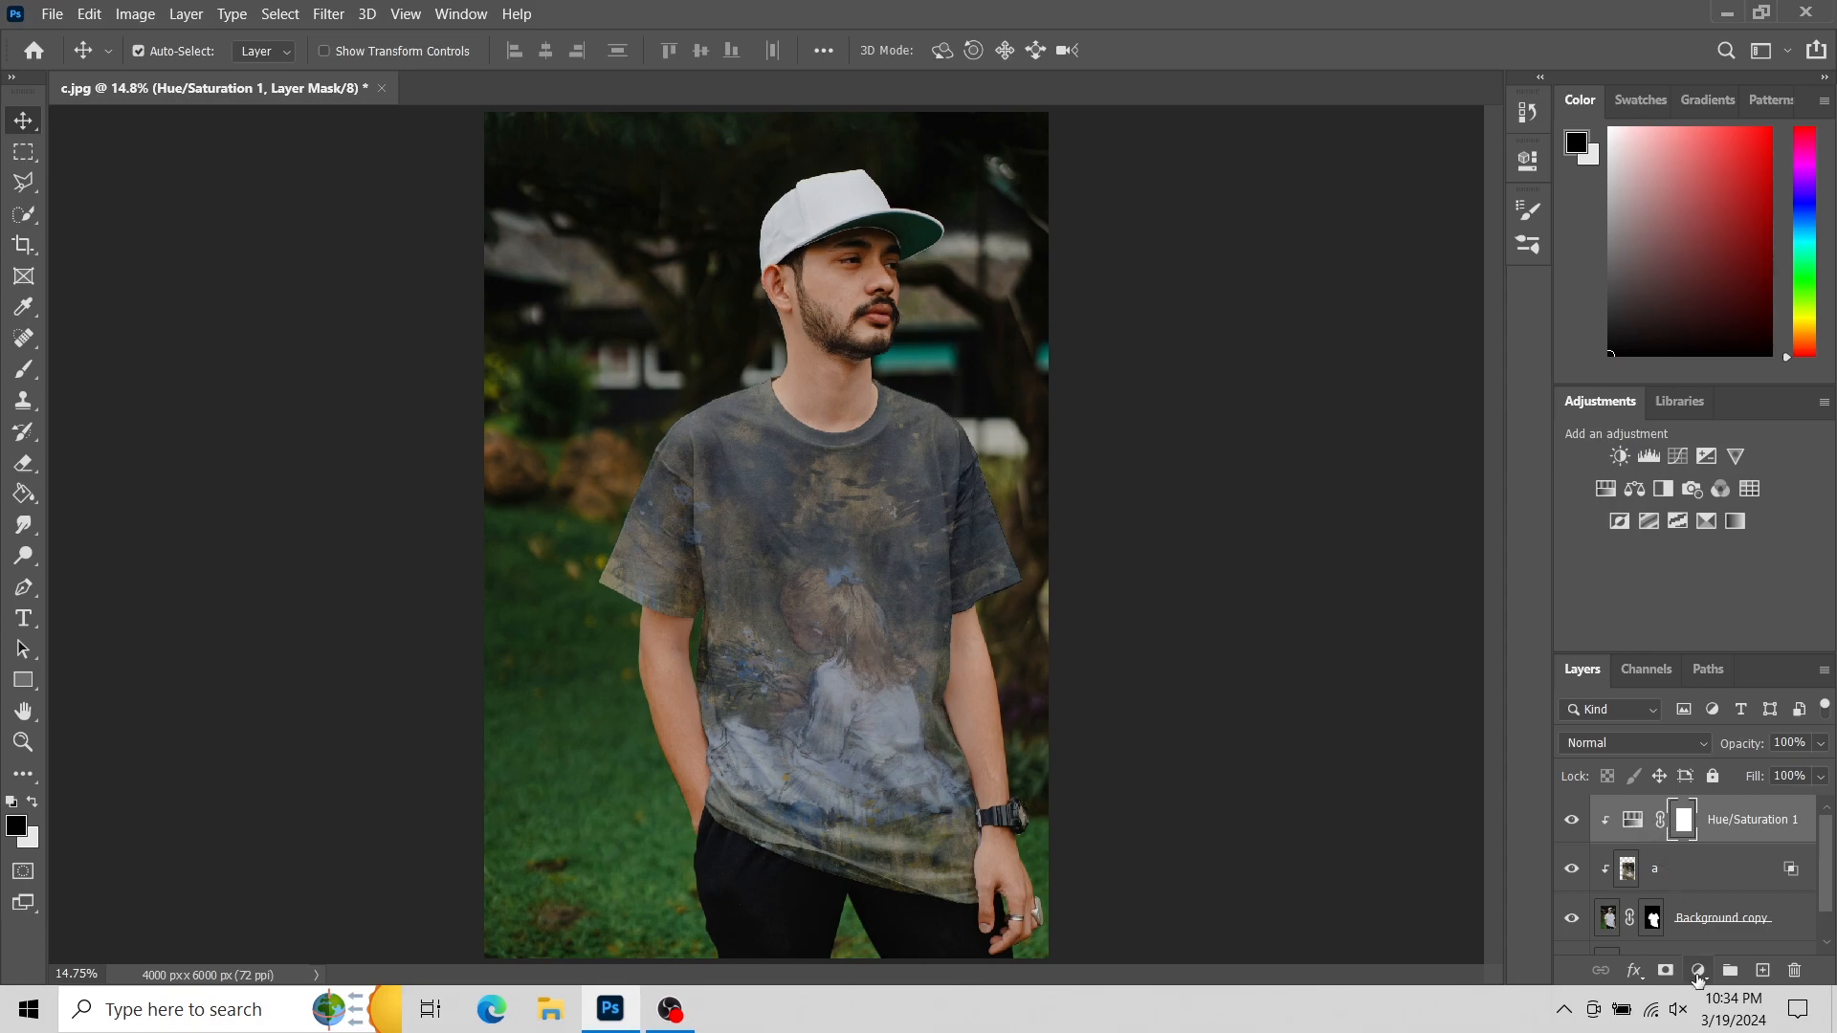
# Add a Color Balance adjustment layer above Hue/Saturation 1 and clip it to the layers below.
pyautogui.click(1699, 971)
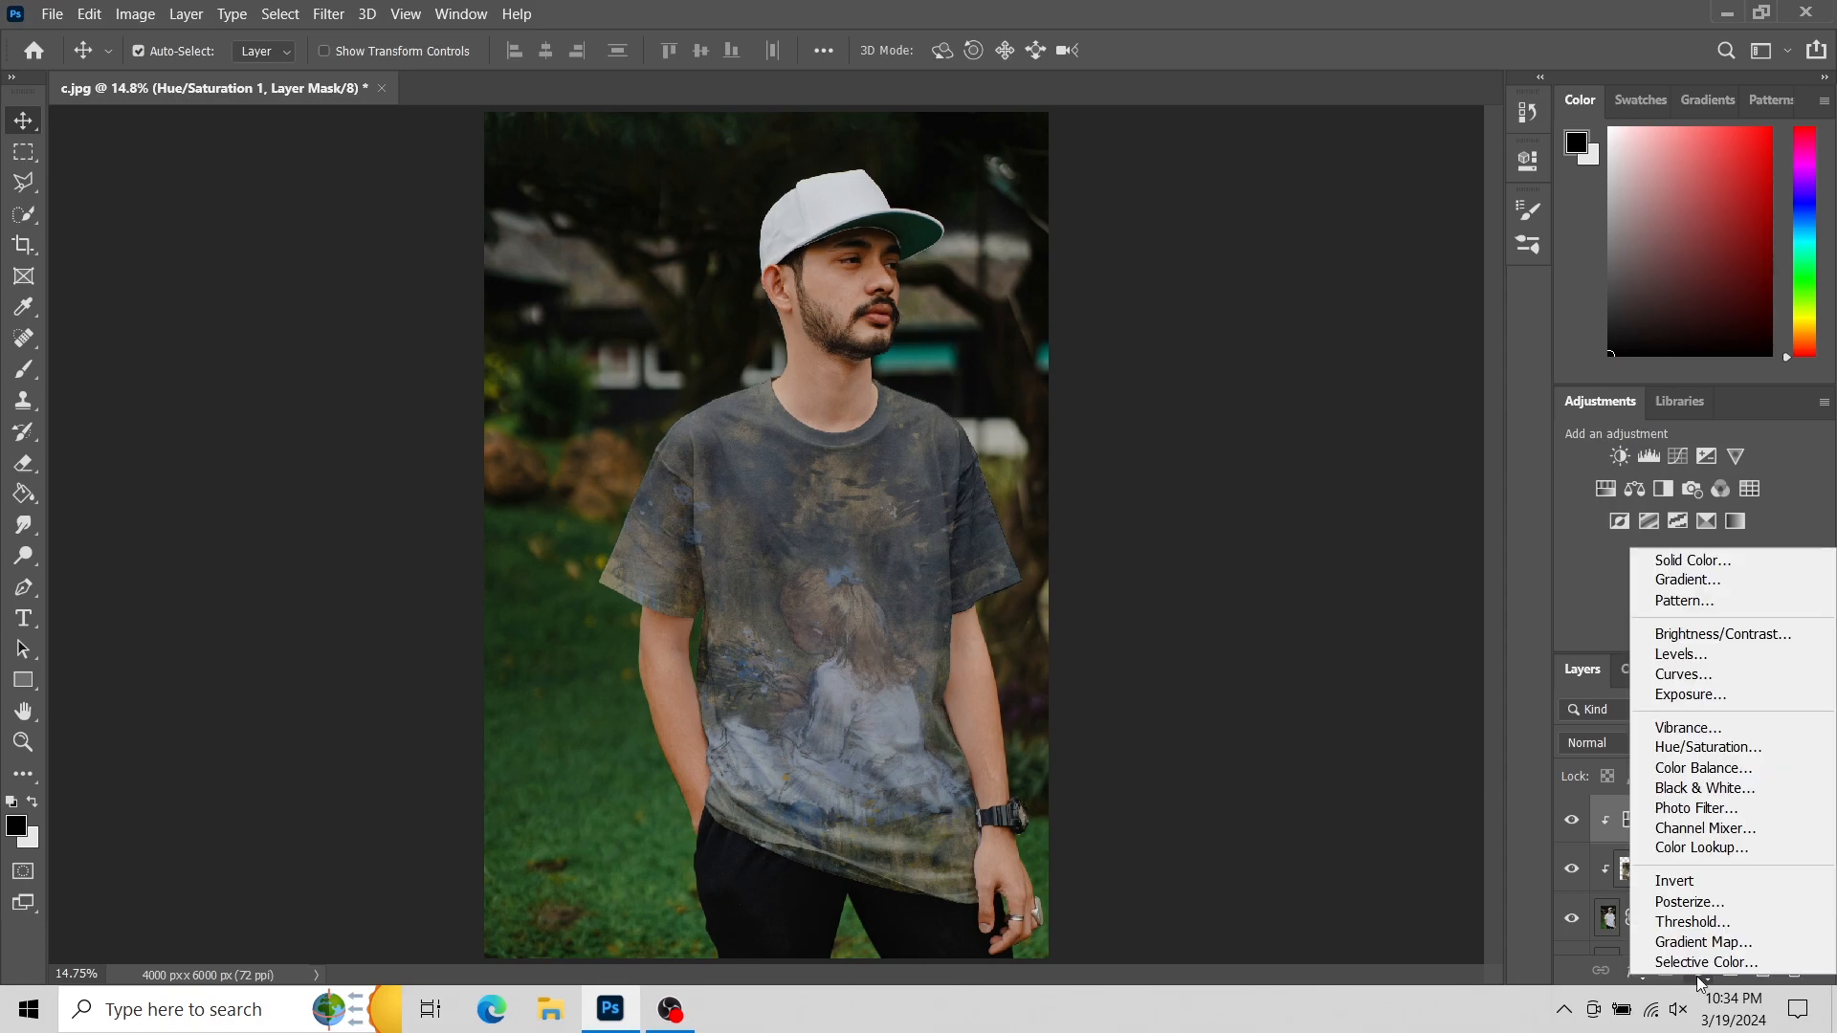
pyautogui.click(1694, 768)
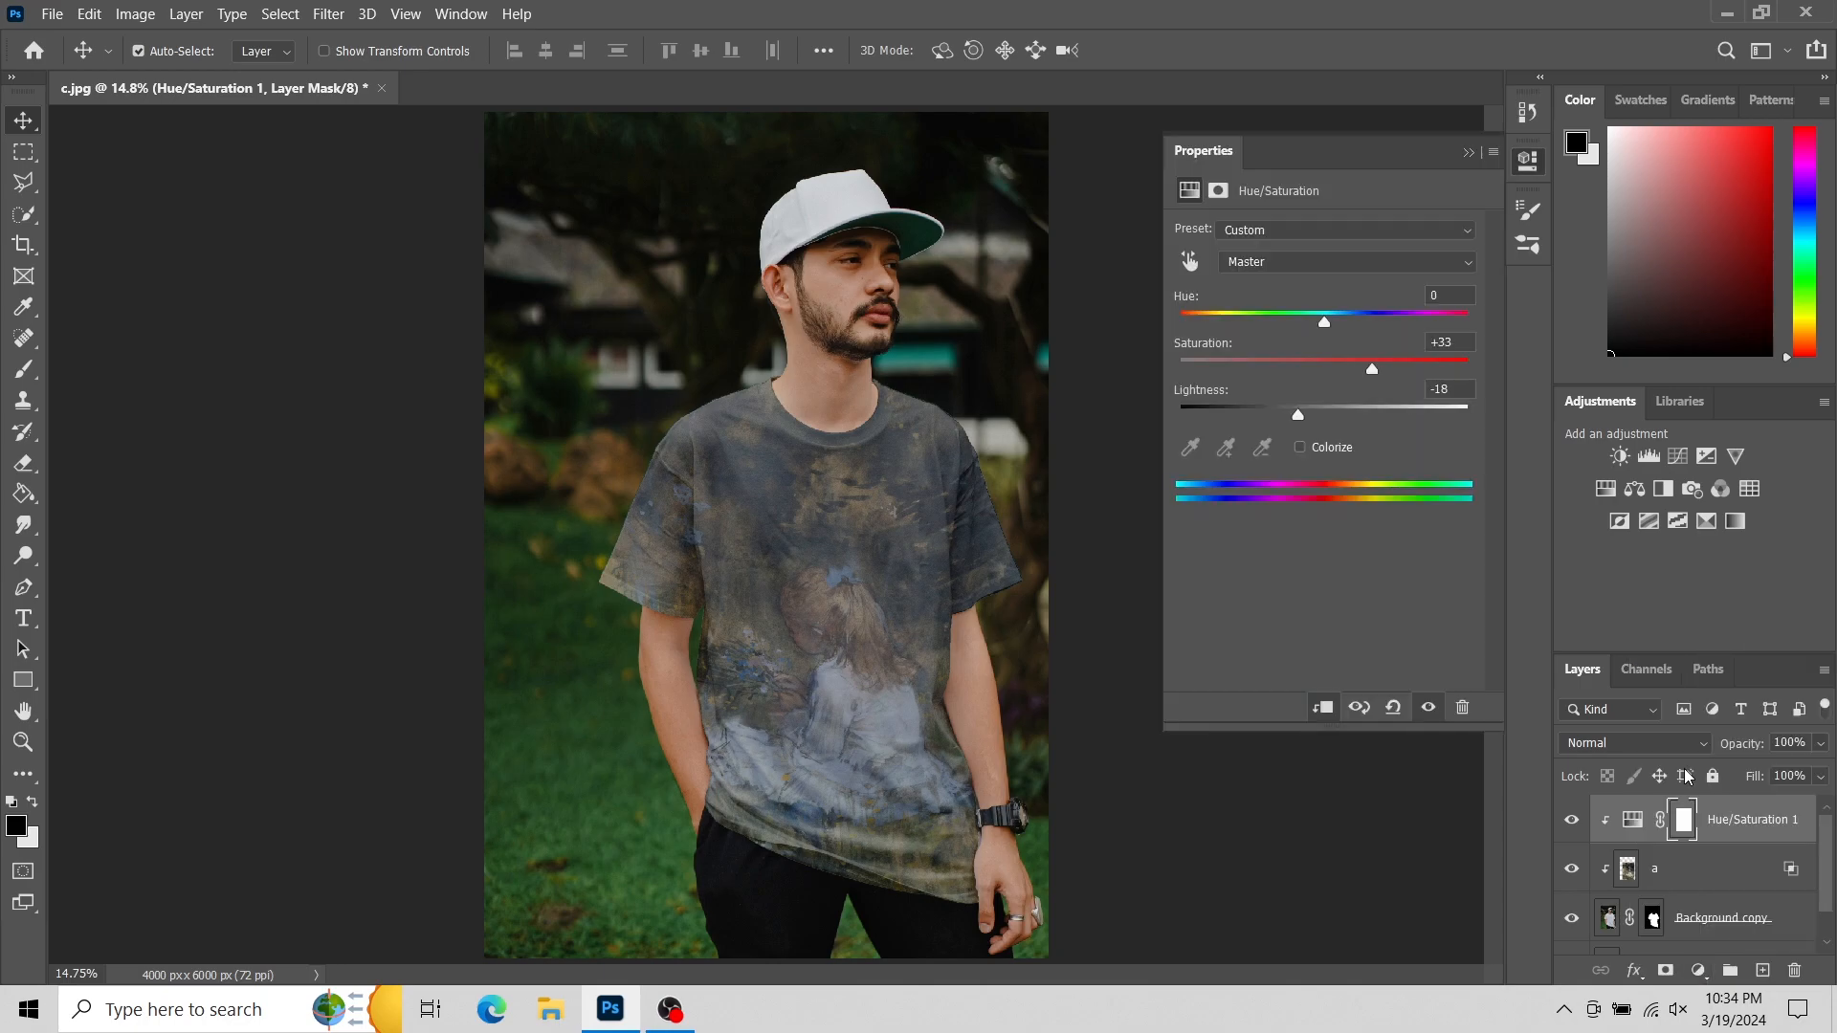
pyautogui.rightClick(1734, 836)
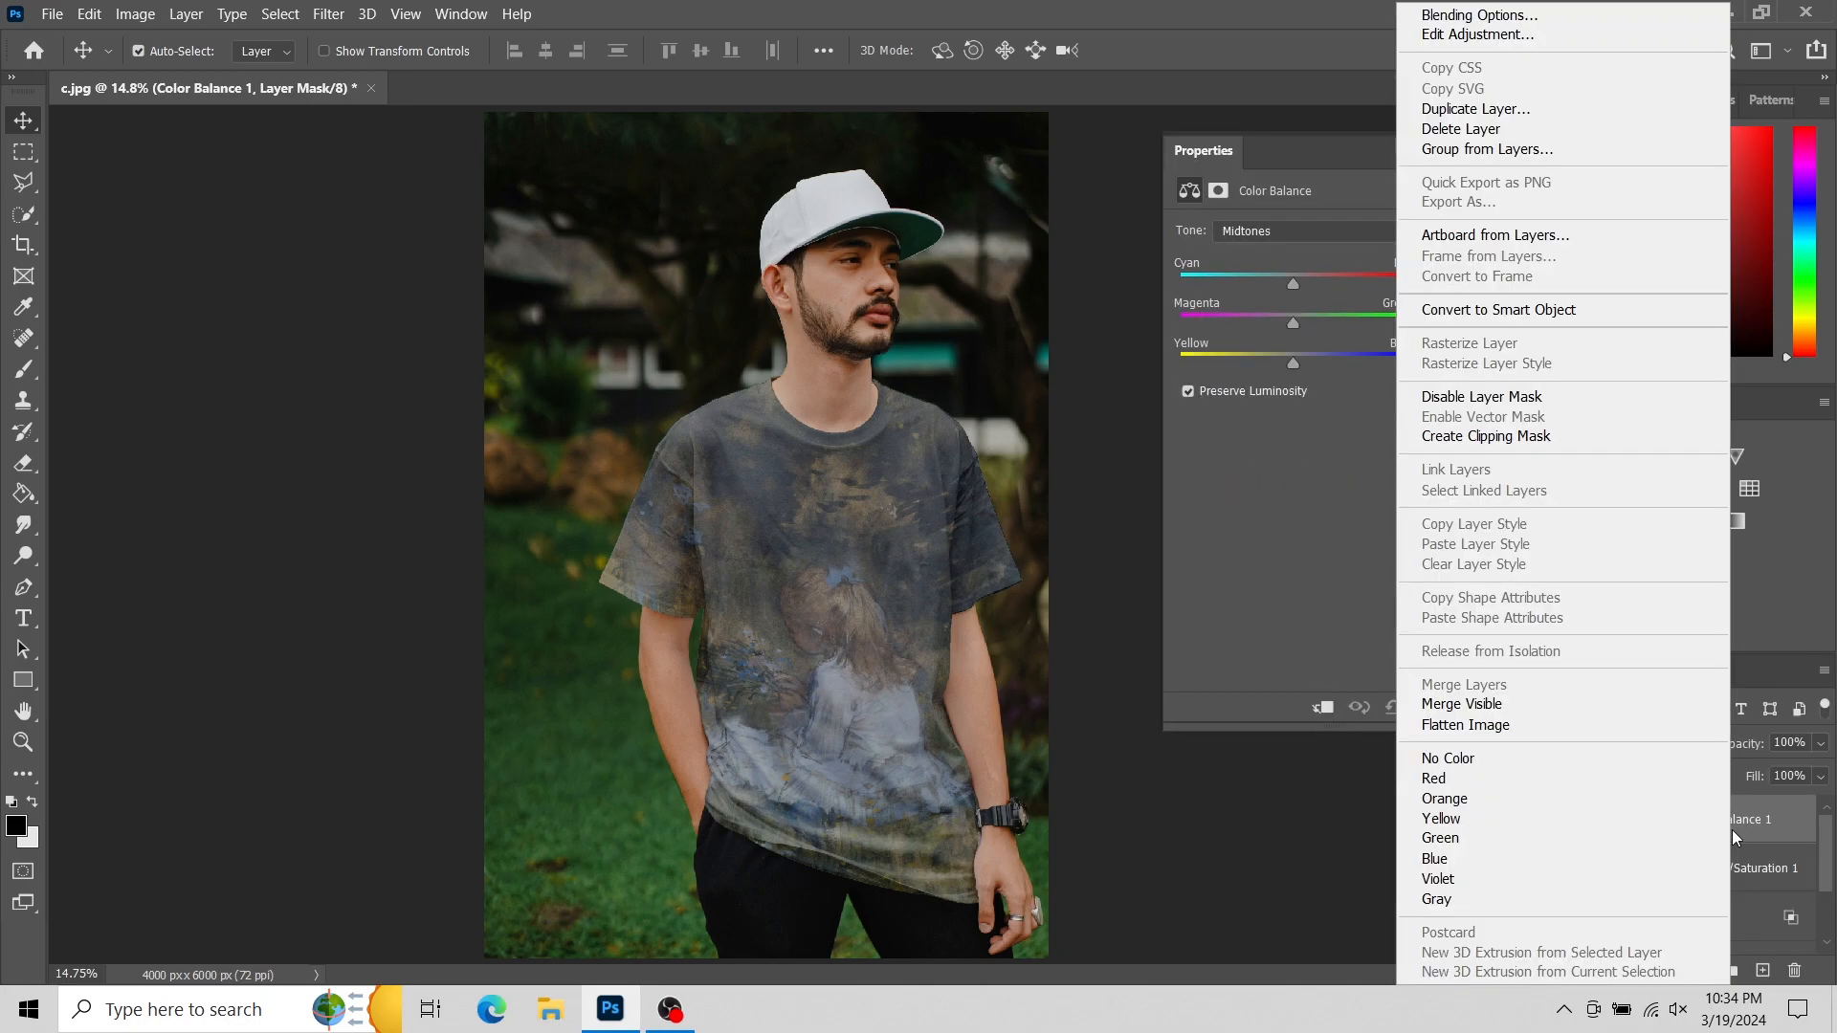
pyautogui.click(1547, 440)
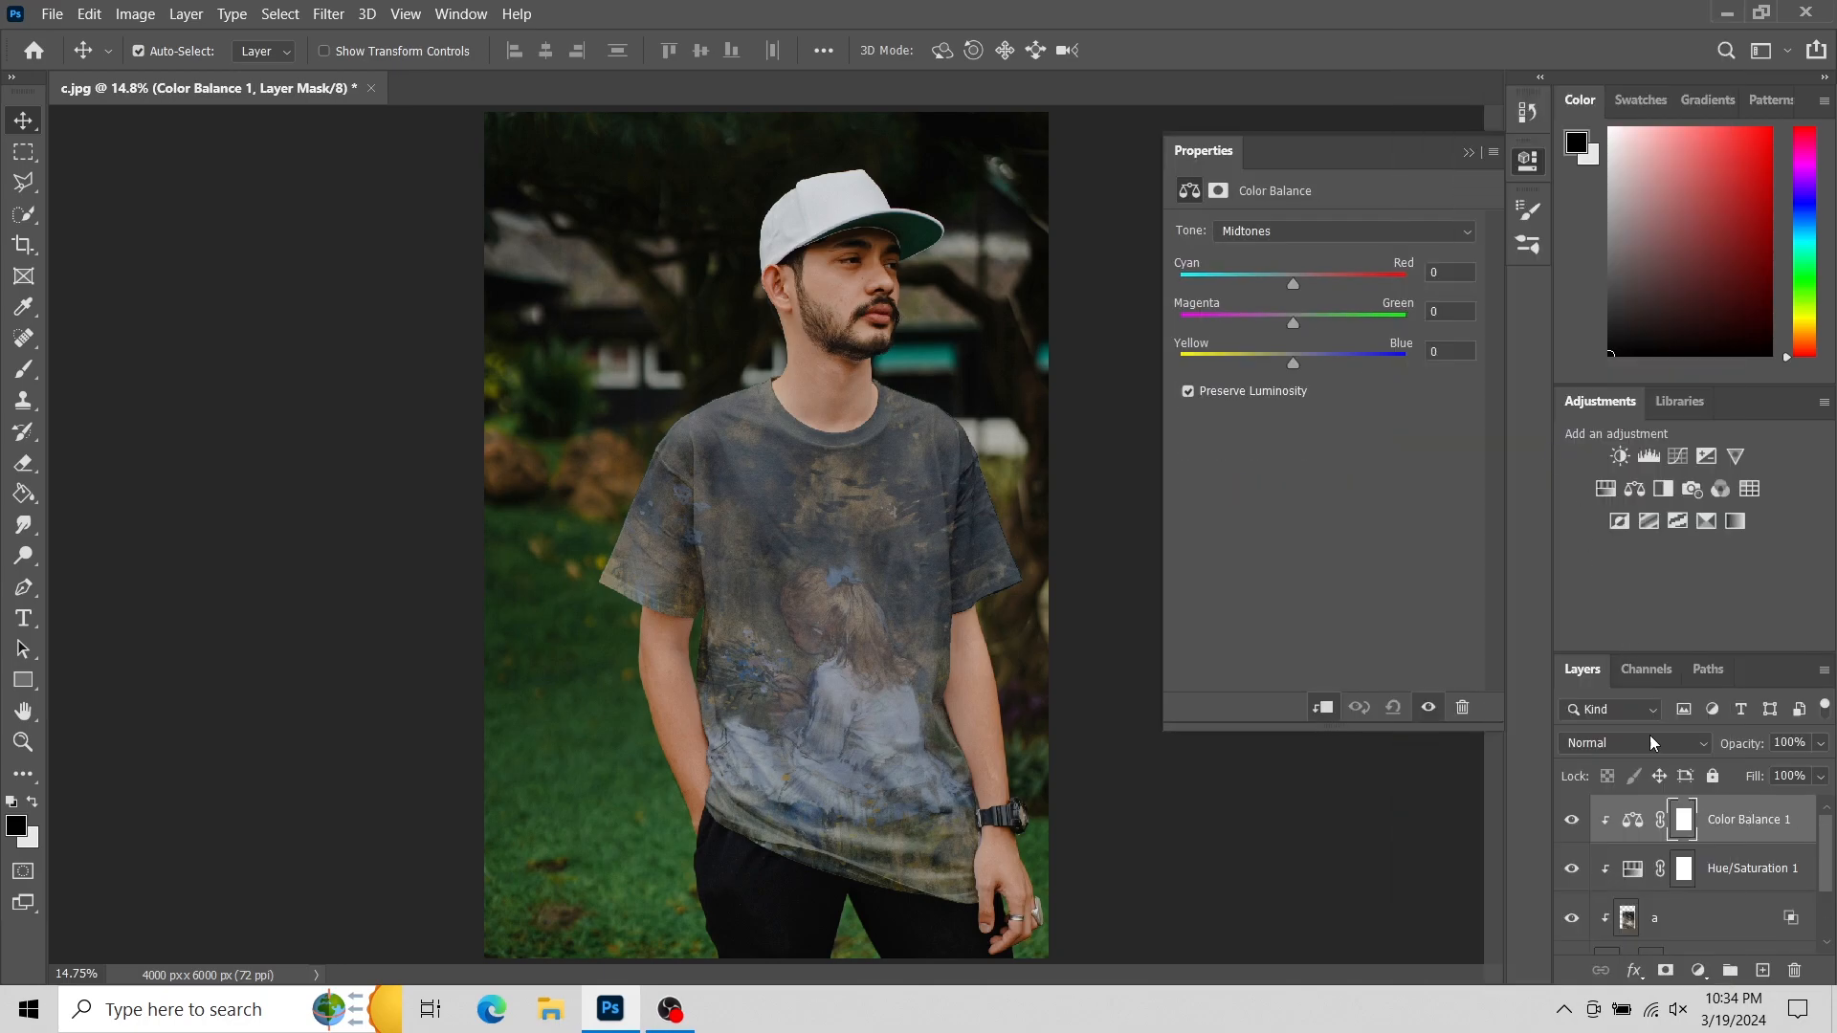
# Set the Color Balance midtones to about Cyan/Red +17, Magenta/Green -18 and Yellow/Blue -4, and select layer "a".
pyautogui.moveTo(1293, 283); pyautogui.dragTo(1307, 278)
pyautogui.moveTo(1294, 367); pyautogui.dragTo(1290, 367)
pyautogui.moveTo(1294, 330); pyautogui.dragTo(1275, 328)
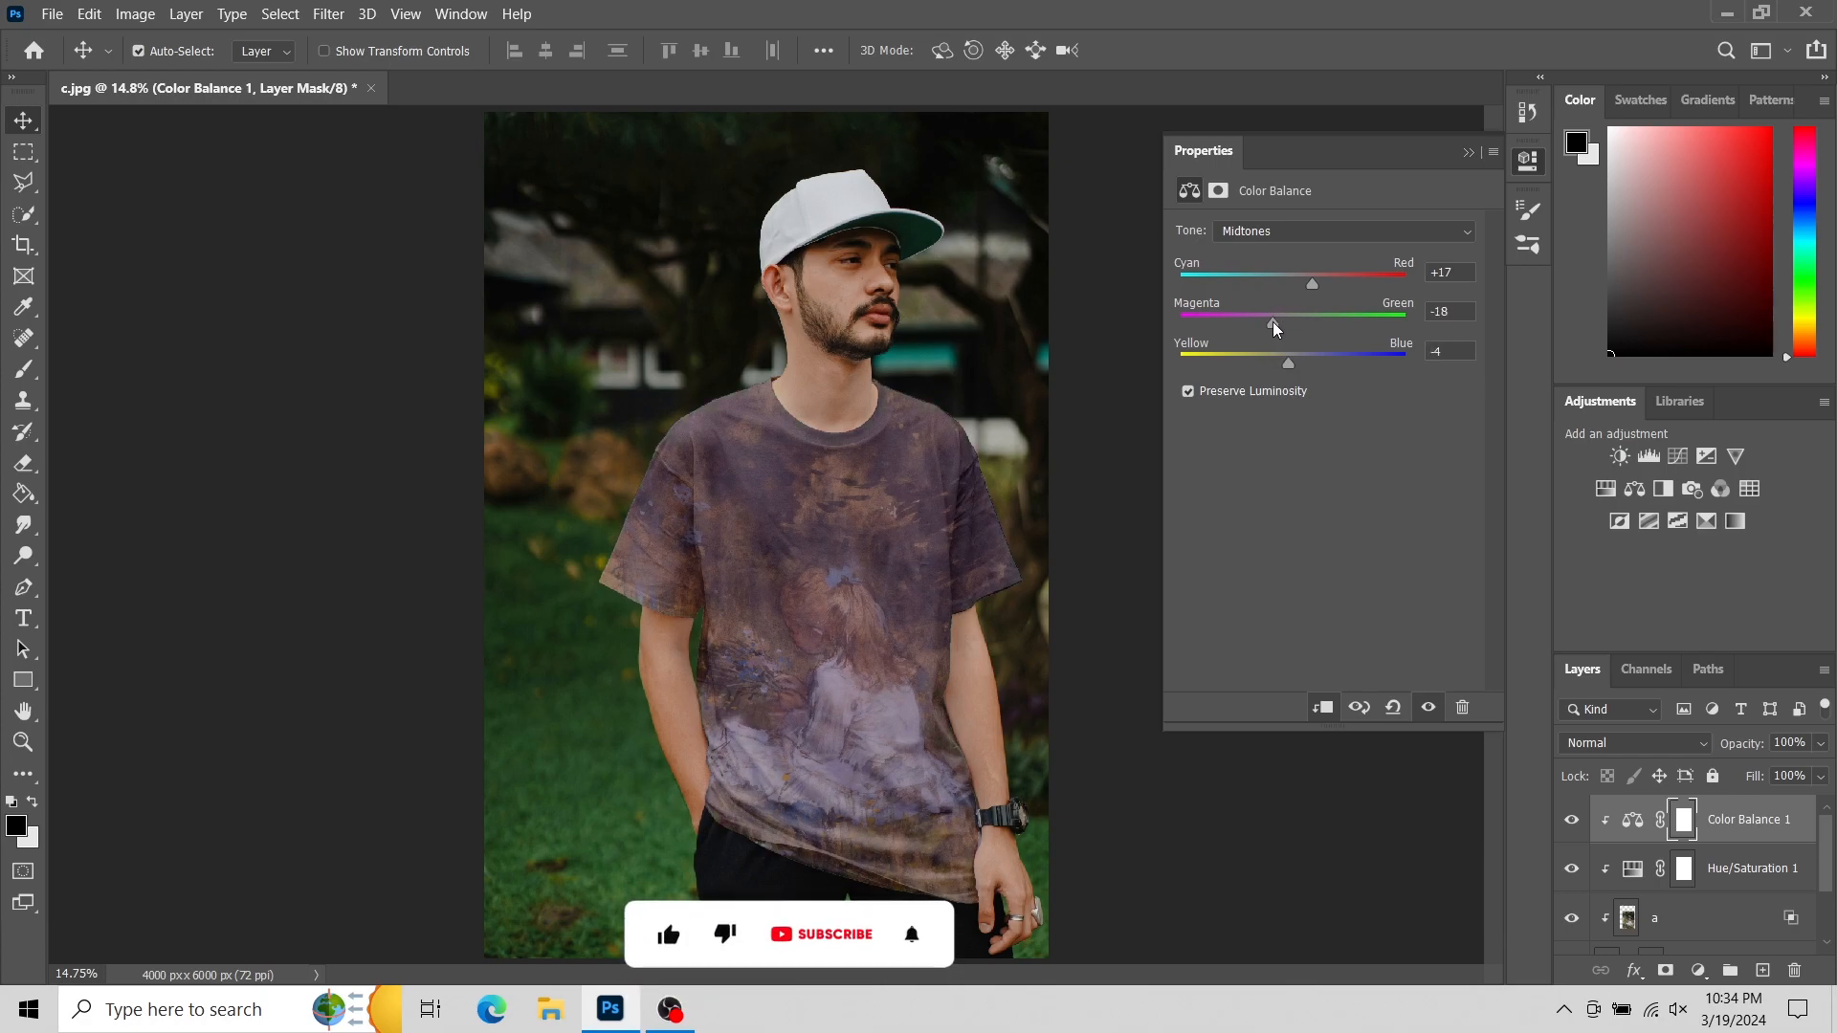
pyautogui.click(1468, 152)
pyautogui.click(847, 603)
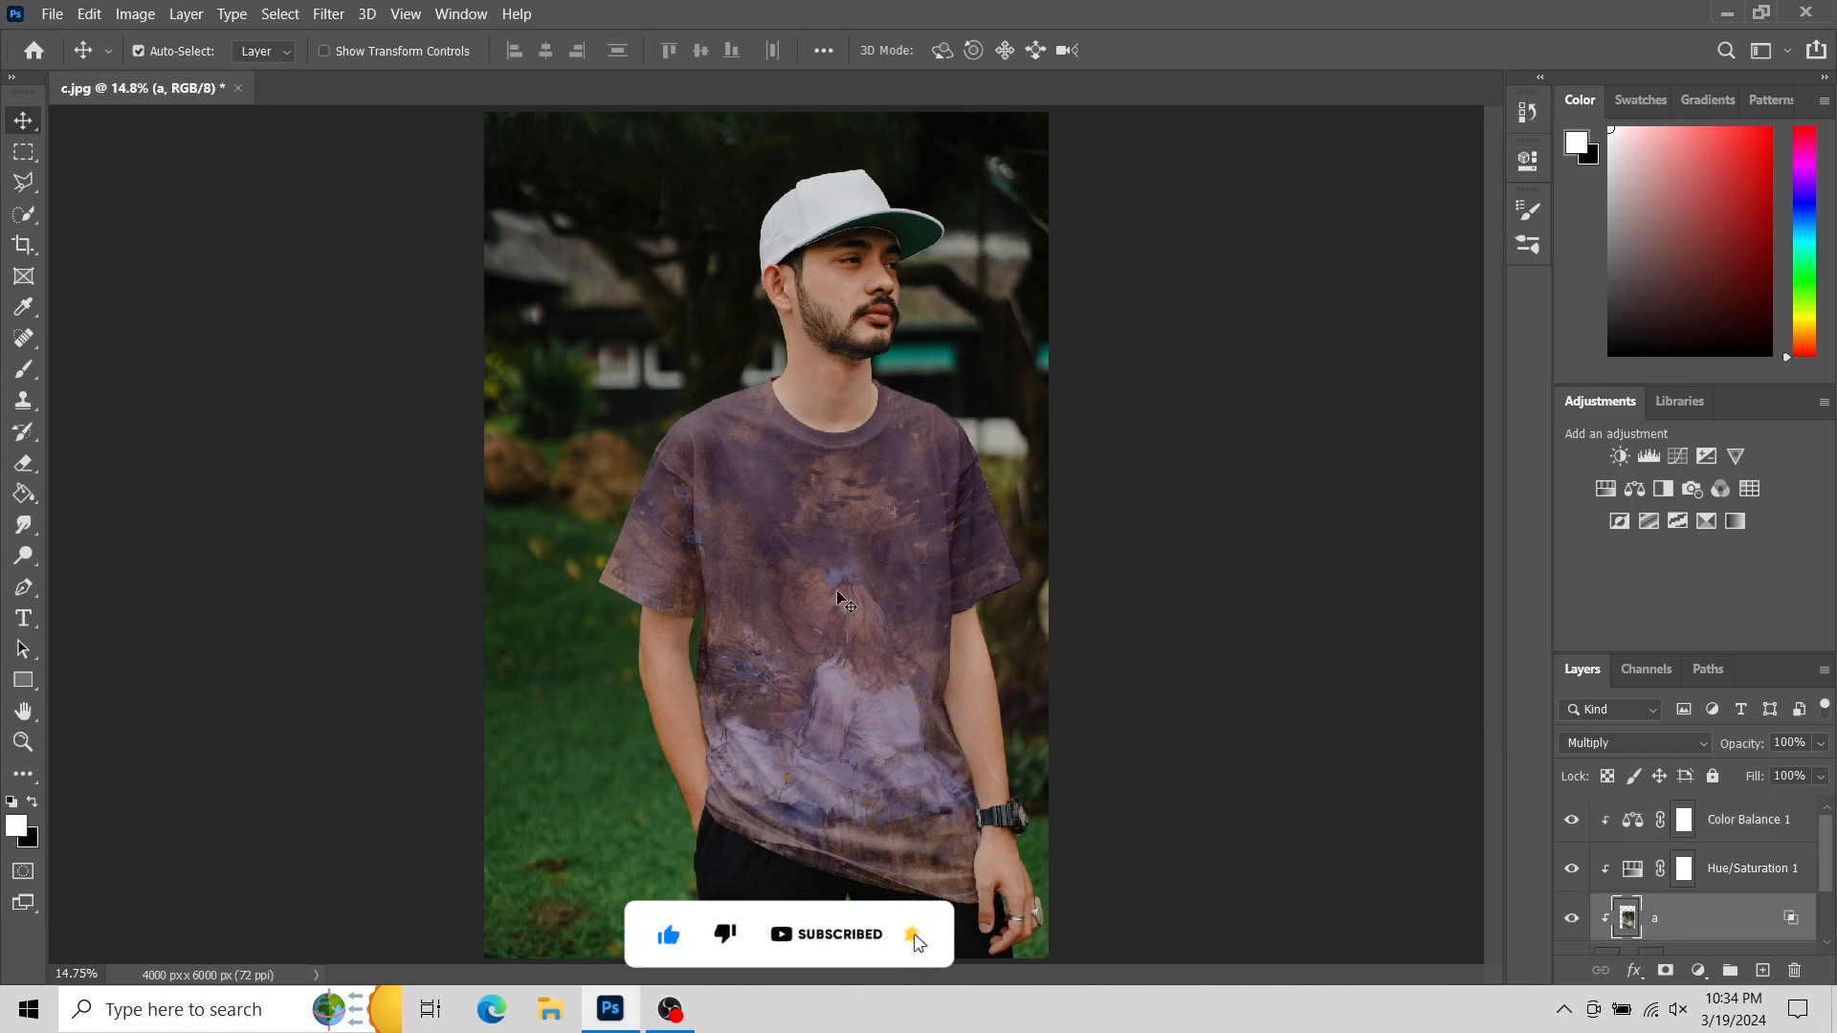